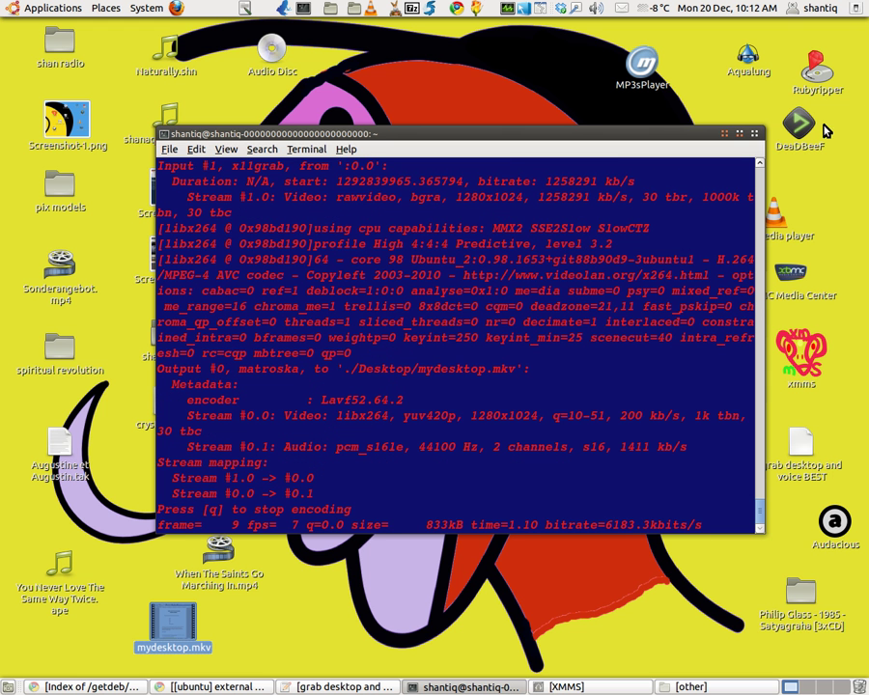
- Minimise the terminal window and move the Rubyripper launcher to the free desktop space beside the xmms icon
{"action": "left_click", "coordinate": [757, 136]}
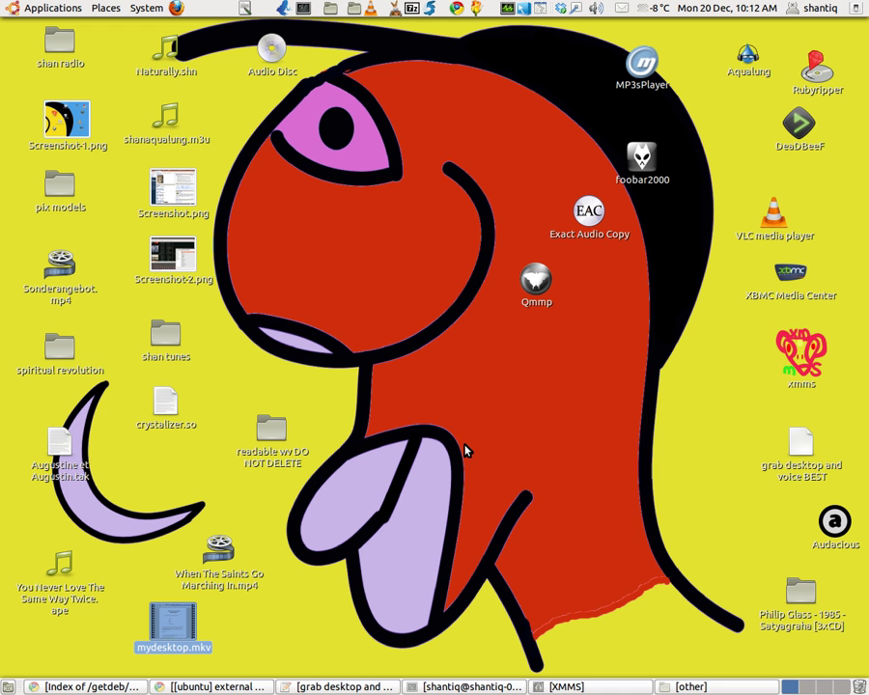
{"action": "left_click_drag", "start_coordinate": [813, 68], "coordinate": [697, 369]}
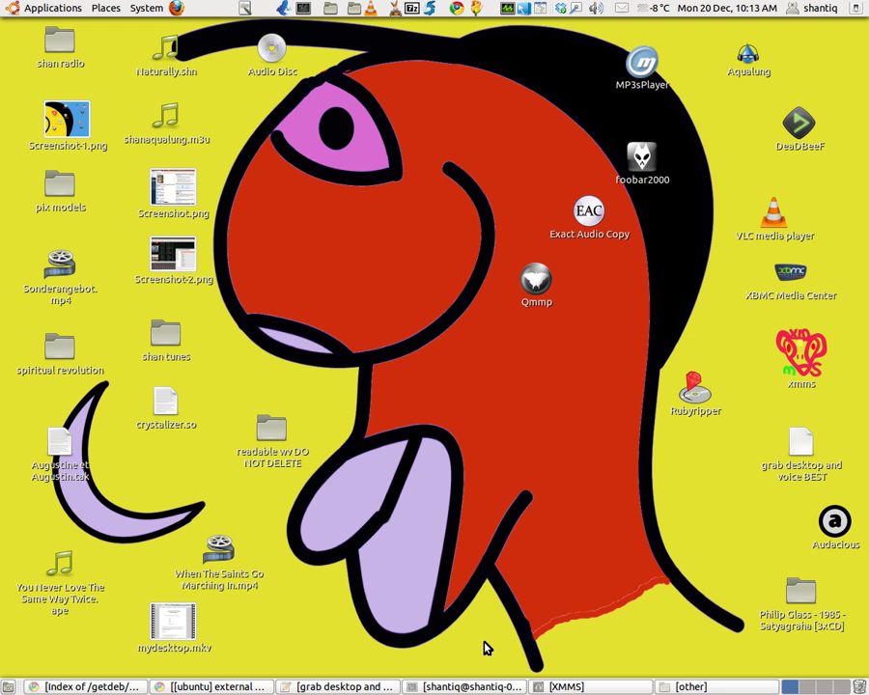
- Look at the rubyripper package index on archive.getdeb.net in the browser, and minimise it again
{"action": "left_click", "coordinate": [104, 682]}
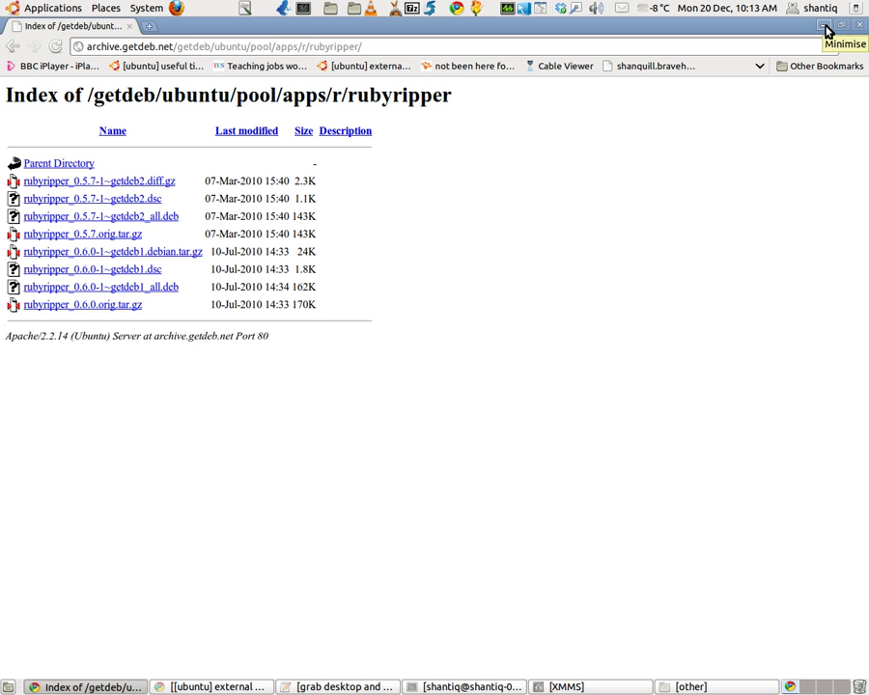
{"action": "left_click", "coordinate": [824, 26]}
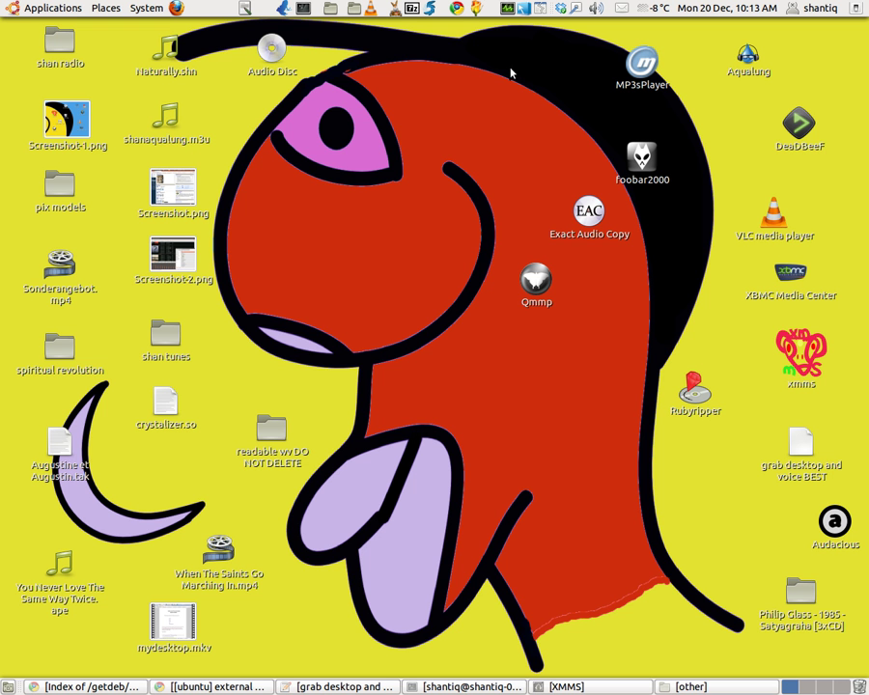
- Open a new terminal, launch Rubyripper's graphical interface with rrip_gui, and place its window over the terminal
{"action": "left_click", "coordinate": [303, 9]}
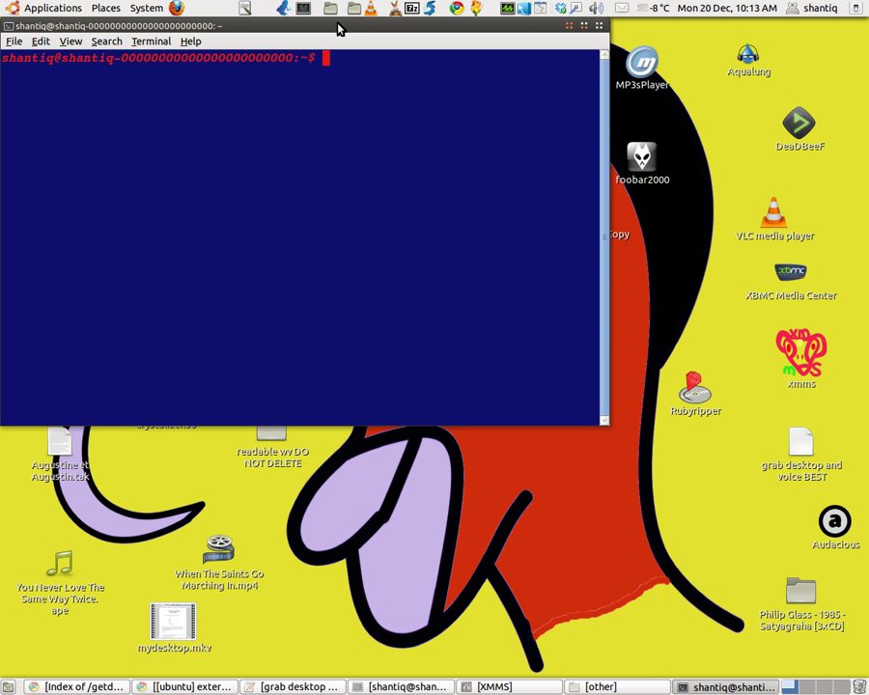
{"action": "left_click_drag", "start_coordinate": [338, 25], "coordinate": [435, 178]}
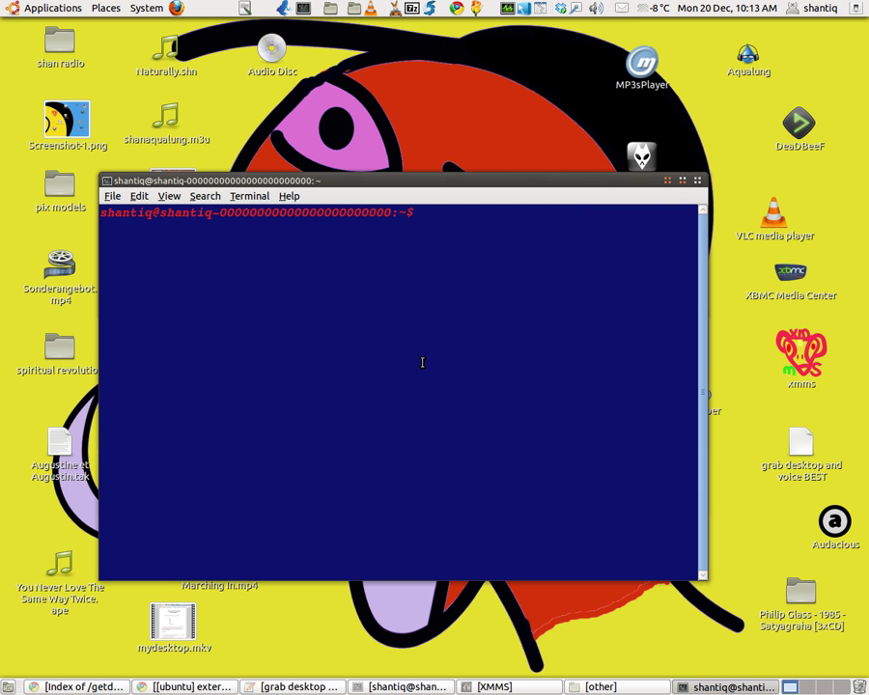
{"action": "type", "text": "rrip_cli"}
{"action": "key", "text": "Return"}
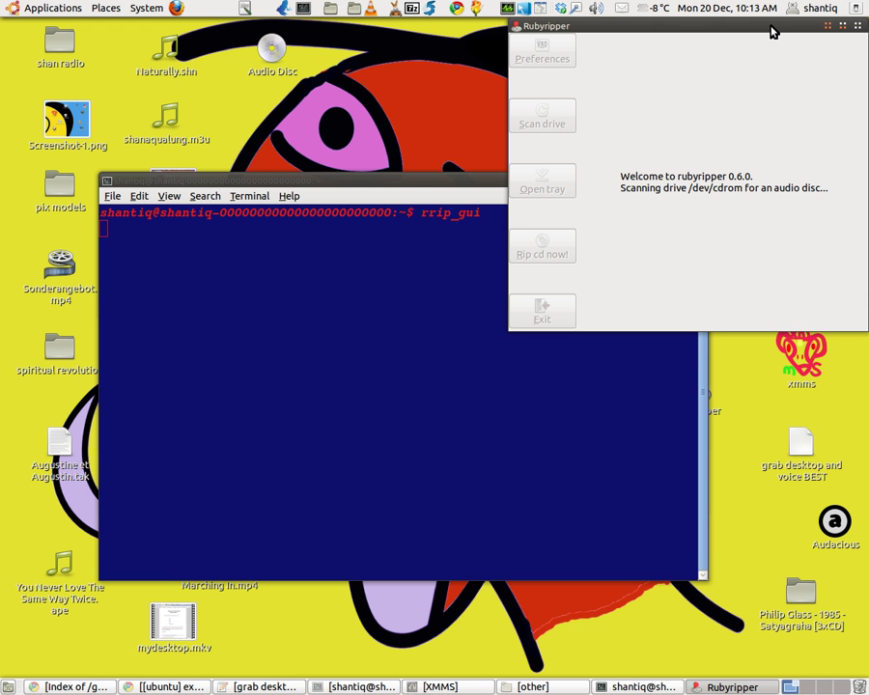
{"action": "left_click_drag", "start_coordinate": [763, 33], "coordinate": [502, 227]}
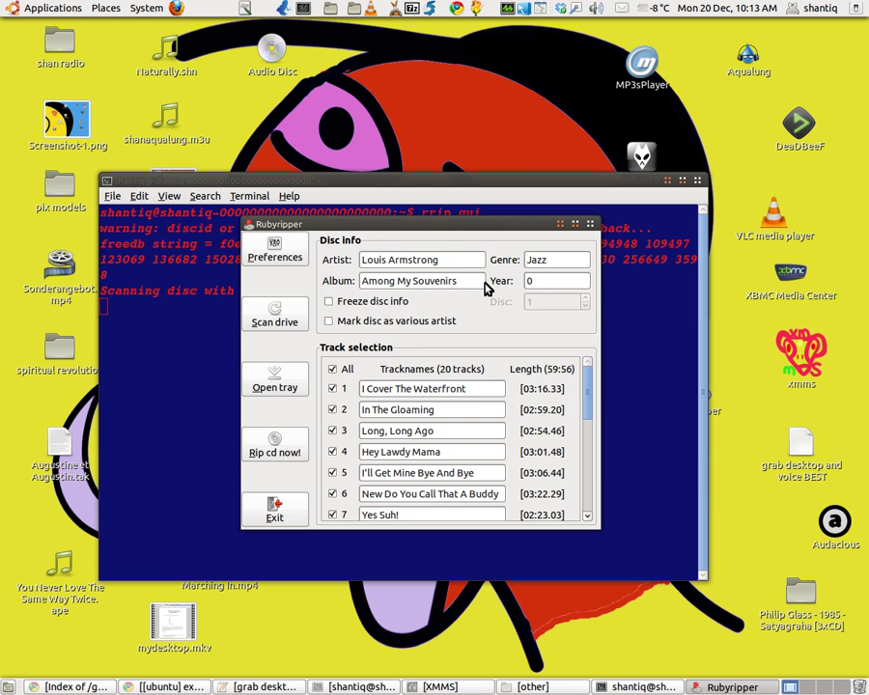
{"action": "left_click_drag", "start_coordinate": [368, 225], "coordinate": [410, 142]}
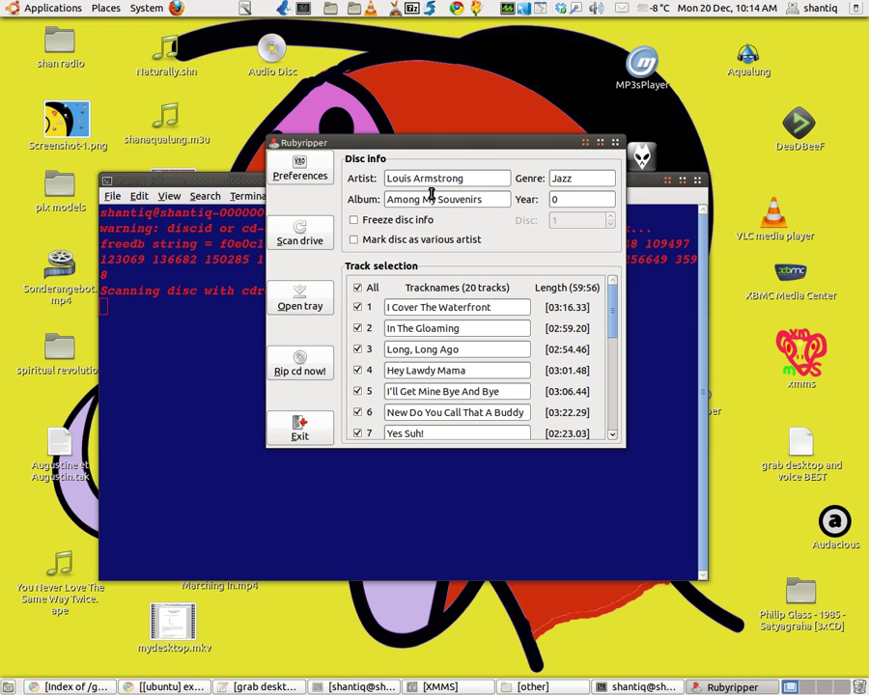
- Review Rubyripper's secure ripping and TOC analysis preferences, and disable the Flac and Lame Mp3 codecs, leaving only Other enabled
{"action": "left_click", "coordinate": [302, 171]}
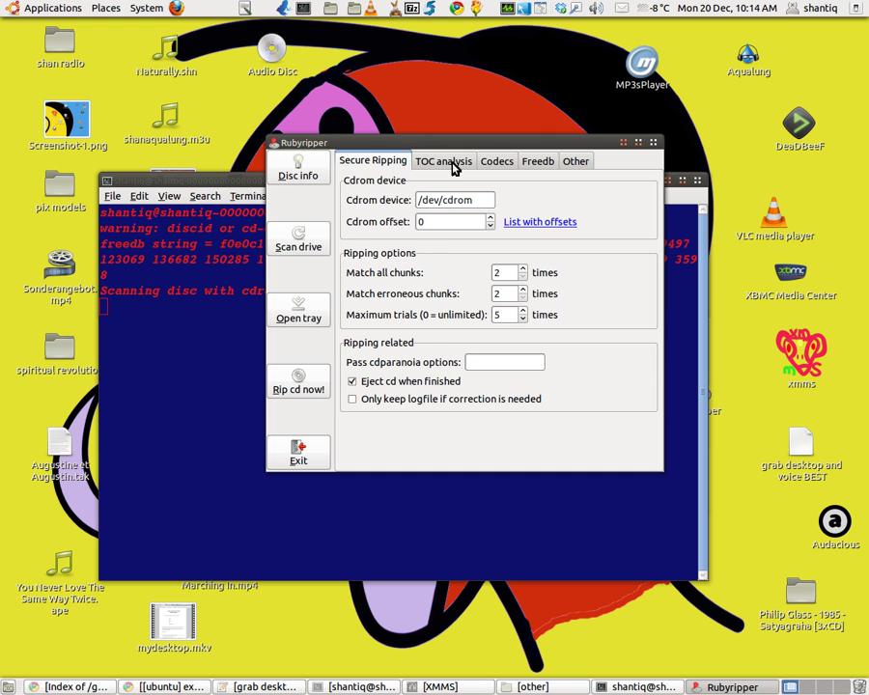
{"action": "left_click", "coordinate": [450, 164]}
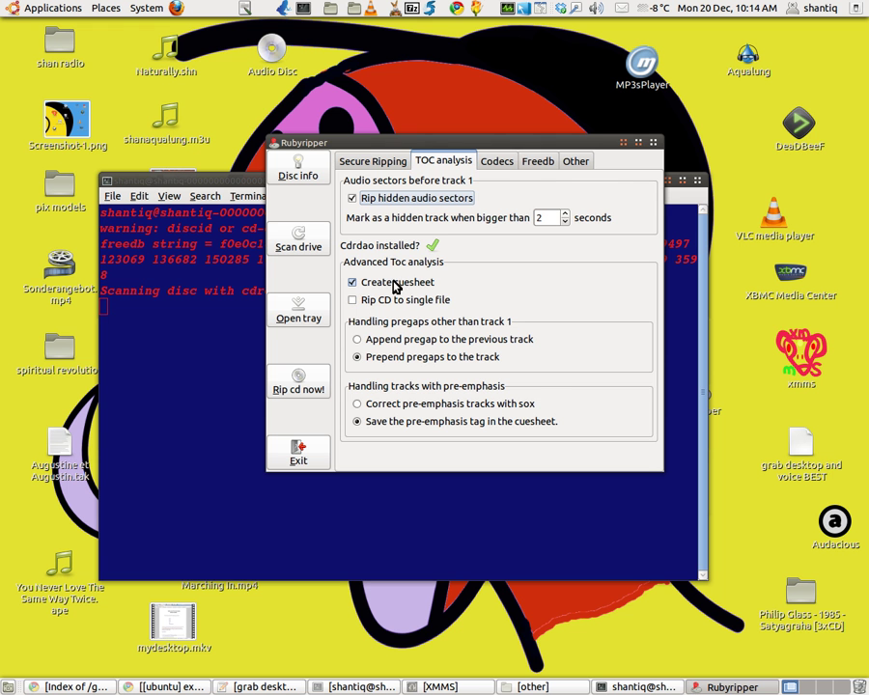
{"action": "left_click", "coordinate": [499, 164]}
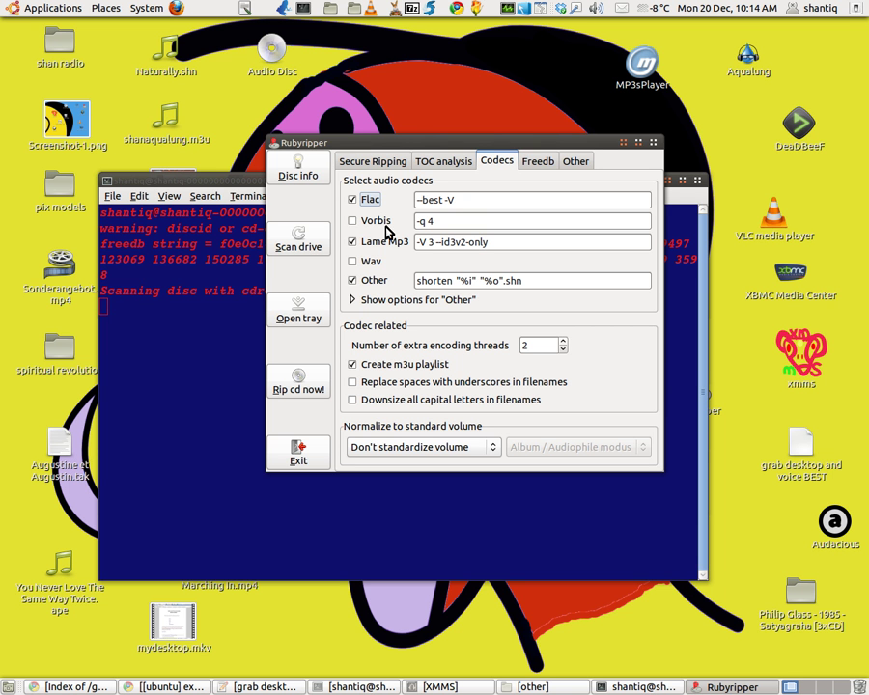
{"action": "left_click", "coordinate": [353, 201]}
{"action": "left_click", "coordinate": [353, 243]}
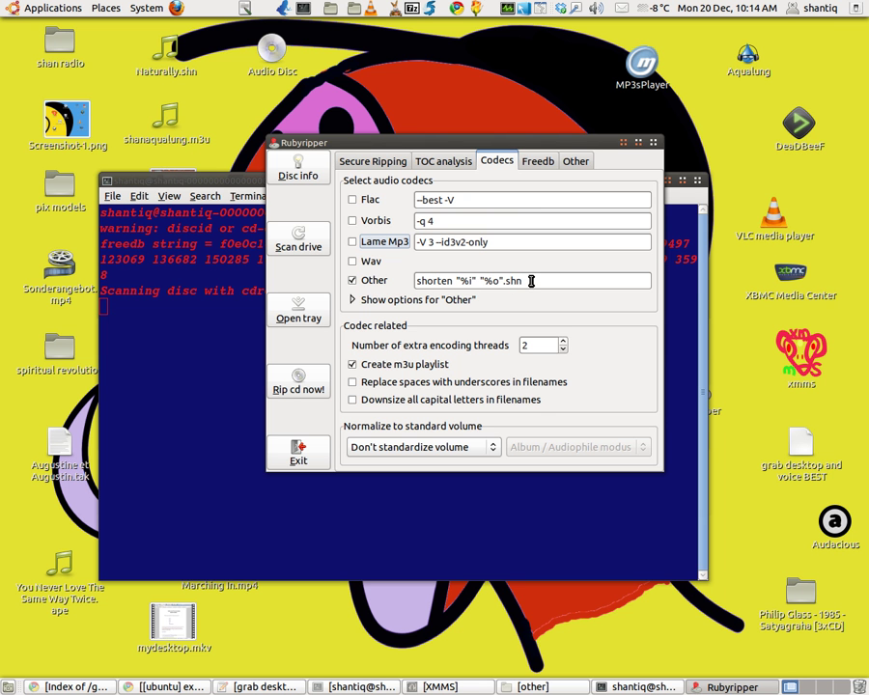
- Switch to the ubuntuforums thread in the browser, copy the full tagged wavpack encoding command, and minimise the browser
{"action": "left_click", "coordinate": [164, 686]}
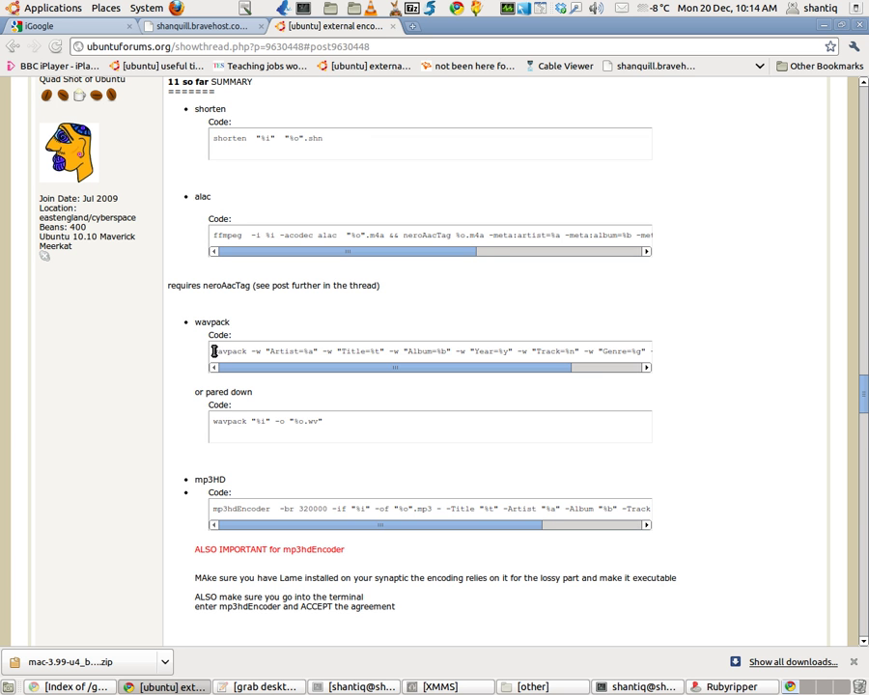
{"action": "left_click_drag", "start_coordinate": [214, 351], "coordinate": [660, 352]}
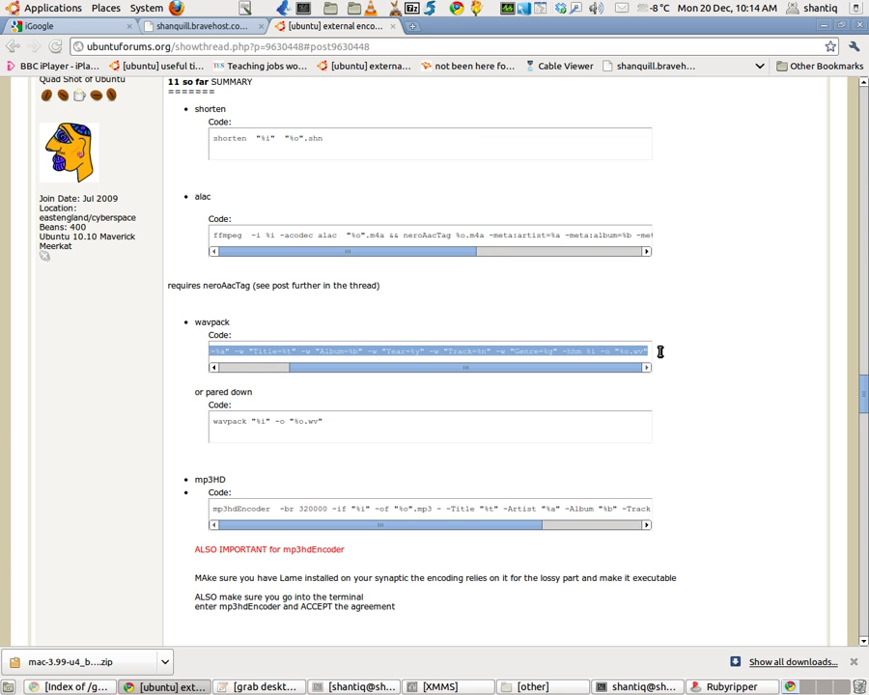
{"action": "right_click", "coordinate": [523, 351]}
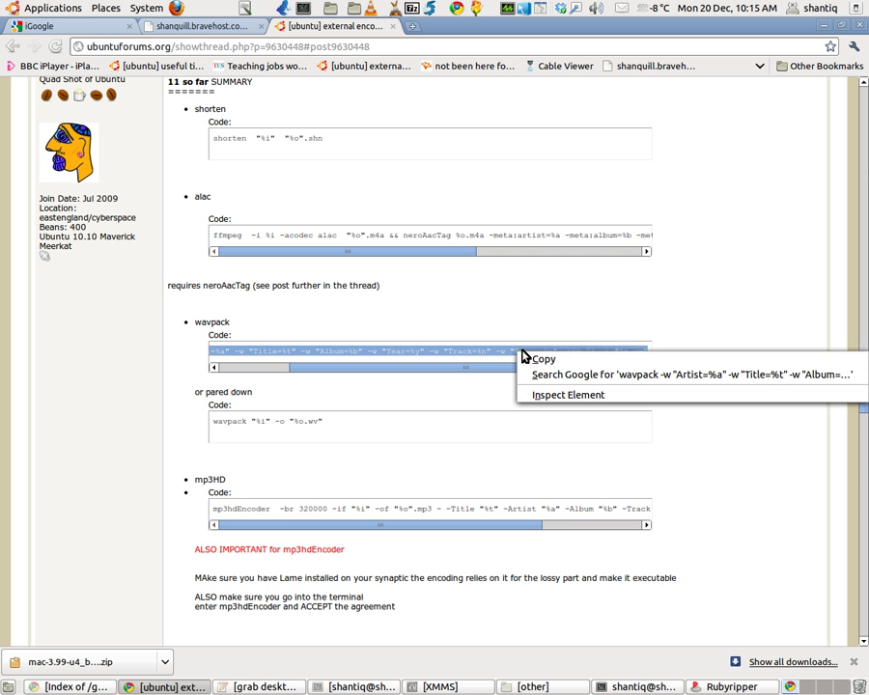
{"action": "left_click", "coordinate": [547, 362]}
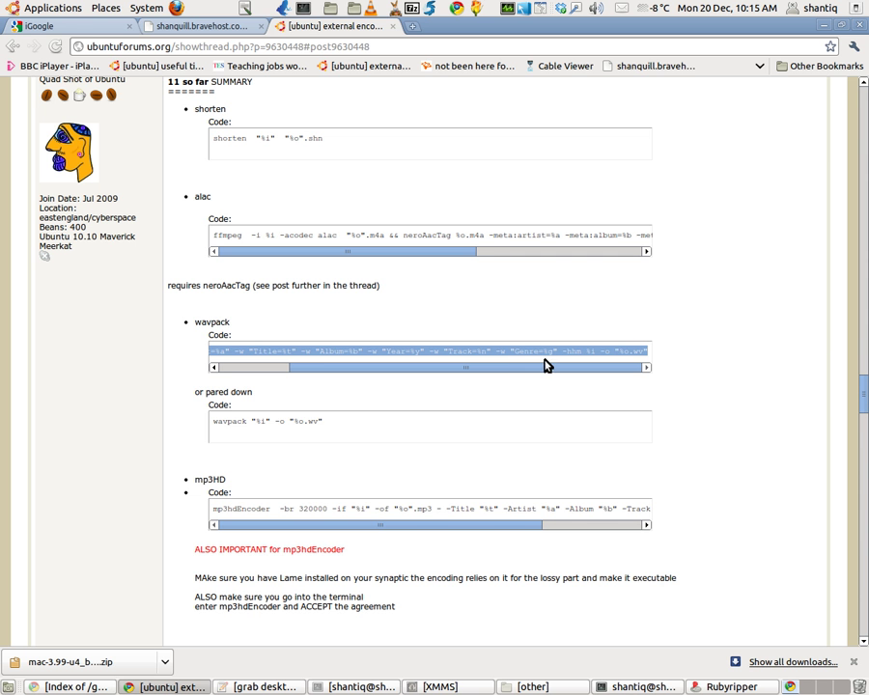
{"action": "left_click", "coordinate": [823, 27]}
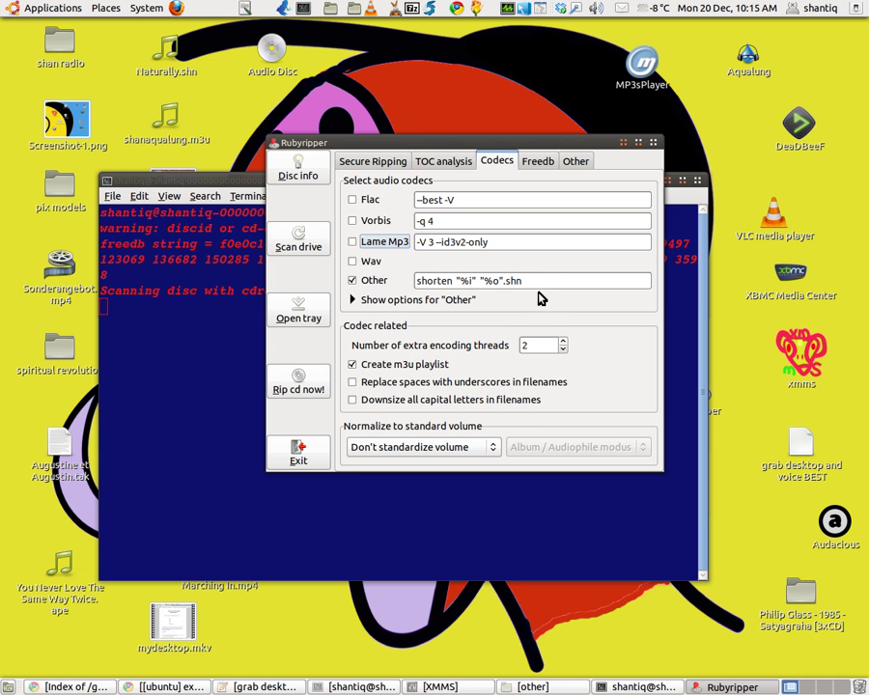
- Replace the Other codec's command with the copied wavpack command, check it back to its beginning, and exit Rubyripper
{"action": "left_click_drag", "start_coordinate": [534, 280], "coordinate": [407, 281]}
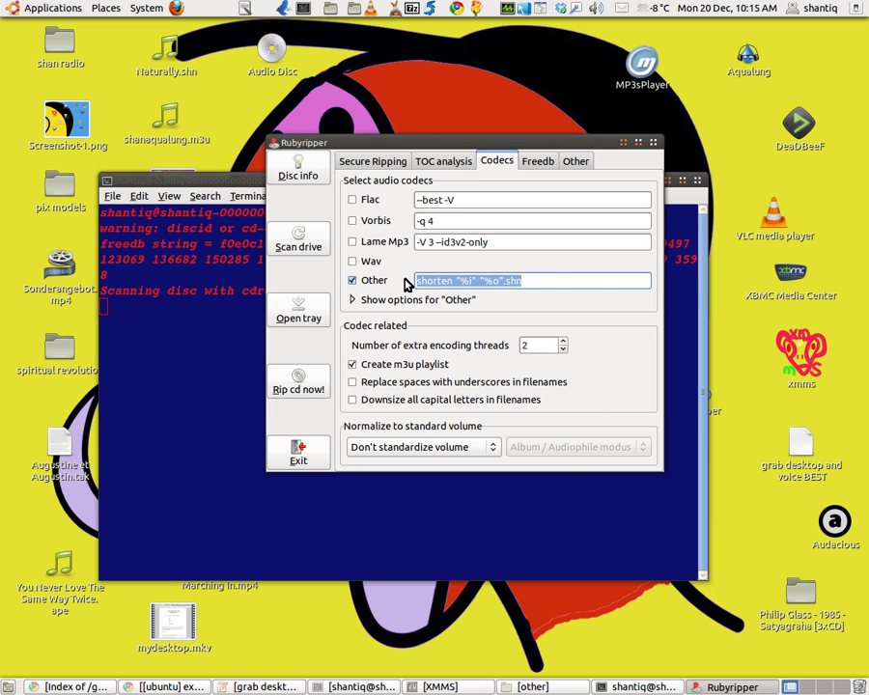
{"action": "key", "text": "ctrl+v"}
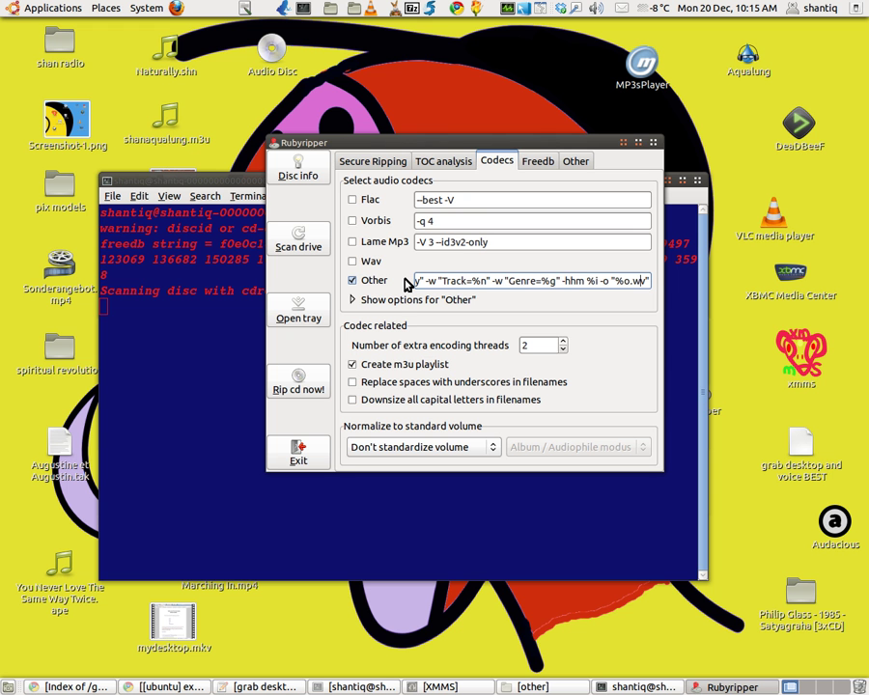
{"action": "key", "text": "Left"}
{"action": "key", "text": "Left"}
{"action": "key", "text": "Left"}
{"action": "key", "text": "Left"}
{"action": "key", "text": "Left"}
{"action": "key", "text": "Left"}
{"action": "key", "text": "Left"}
{"action": "key", "text": "Left"}
{"action": "key", "text": "Left"}
{"action": "key", "text": "Left"}
{"action": "key", "text": "Left"}
{"action": "key", "text": "Left"}
{"action": "key", "text": "Left"}
{"action": "key", "text": "Left"}
{"action": "key", "text": "Left"}
{"action": "key", "text": "Left"}
{"action": "key", "text": "Left"}
{"action": "key", "text": "Left"}
{"action": "key", "text": "Left"}
{"action": "key", "text": "Left"}
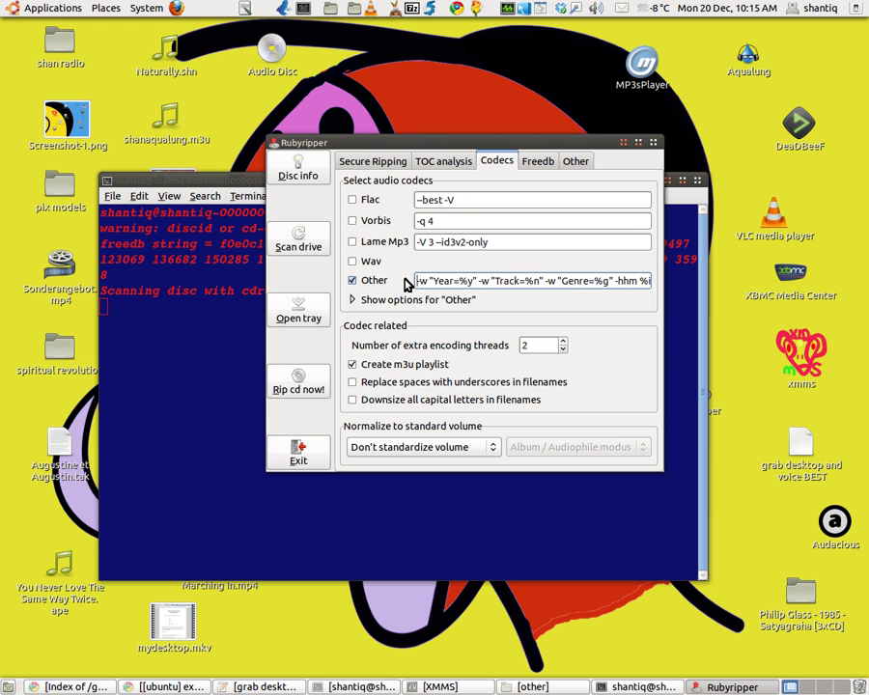
{"action": "key", "text": "Left"}
{"action": "key", "text": "Left"}
{"action": "key", "text": "Left"}
{"action": "key", "text": "Left"}
{"action": "key", "text": "Left"}
{"action": "key", "text": "Left"}
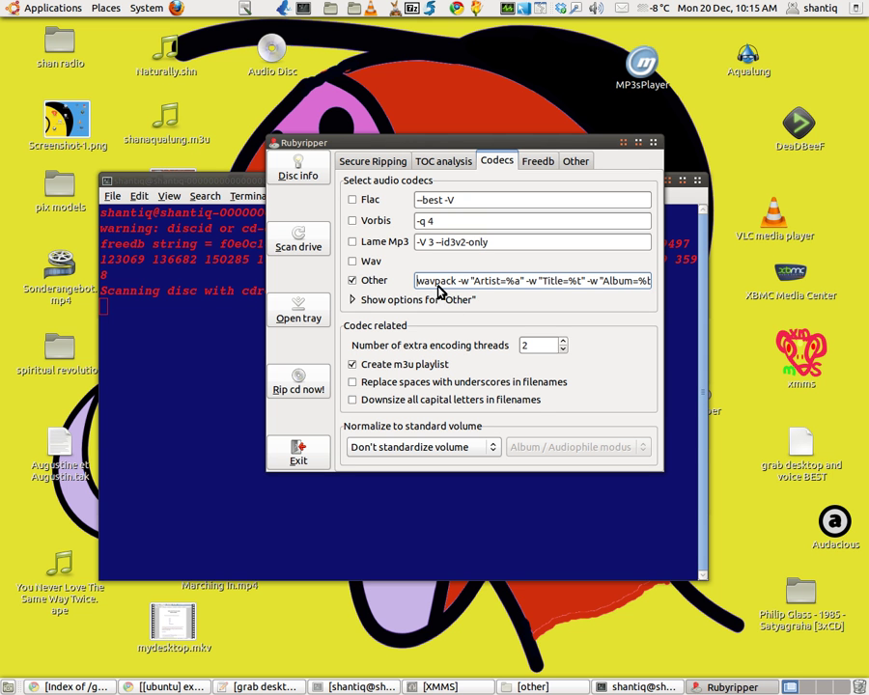
{"action": "left_click", "coordinate": [299, 456]}
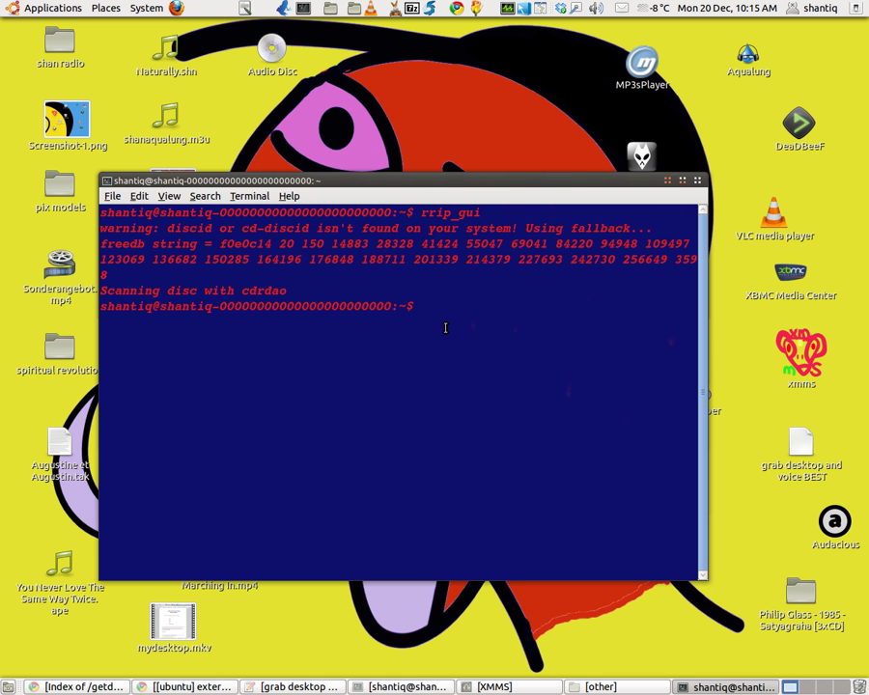
- Run the command-line version of Rubyripper in the terminal and choose option 1 to select the tracks to rip
{"action": "key", "text": "Up"}
{"action": "key", "text": "Return"}
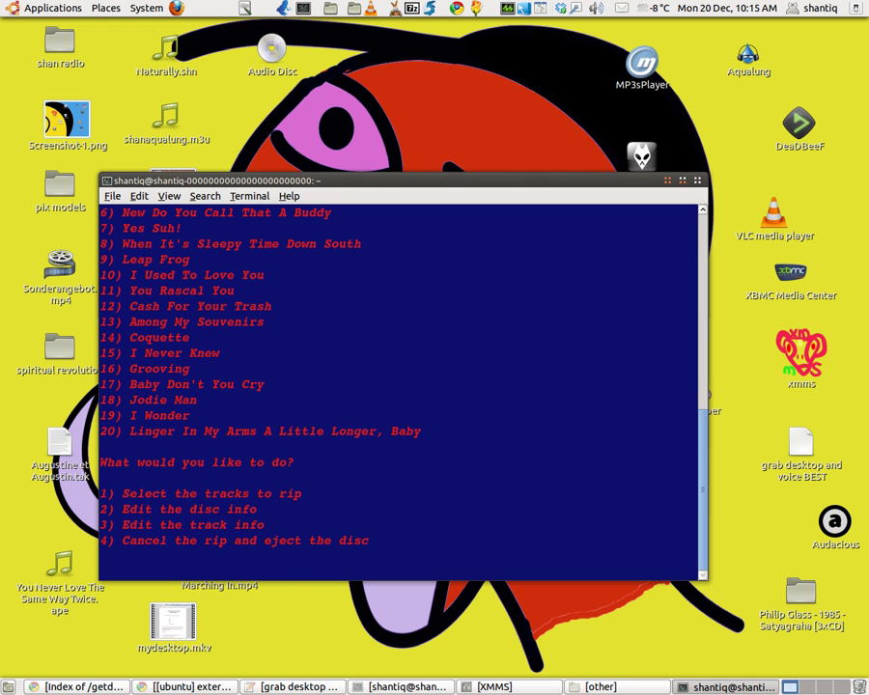
{"action": "type", "text": "1"}
{"action": "key", "text": "Return"}
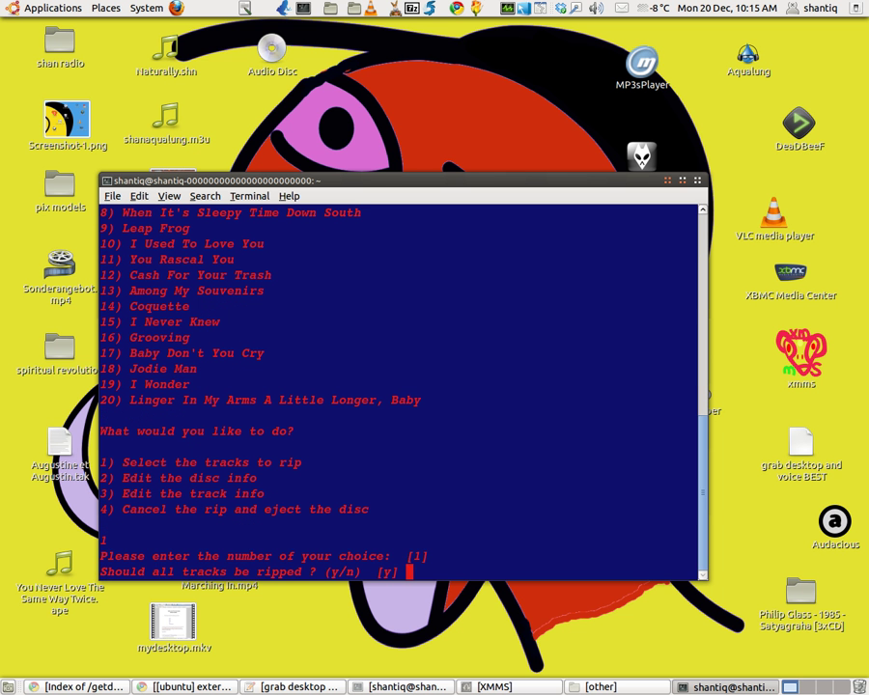
- Decline ripping all tracks, keep only track 1, and start the rip without further changes
{"action": "type", "text": "n"}
{"action": "key", "text": "Return"}
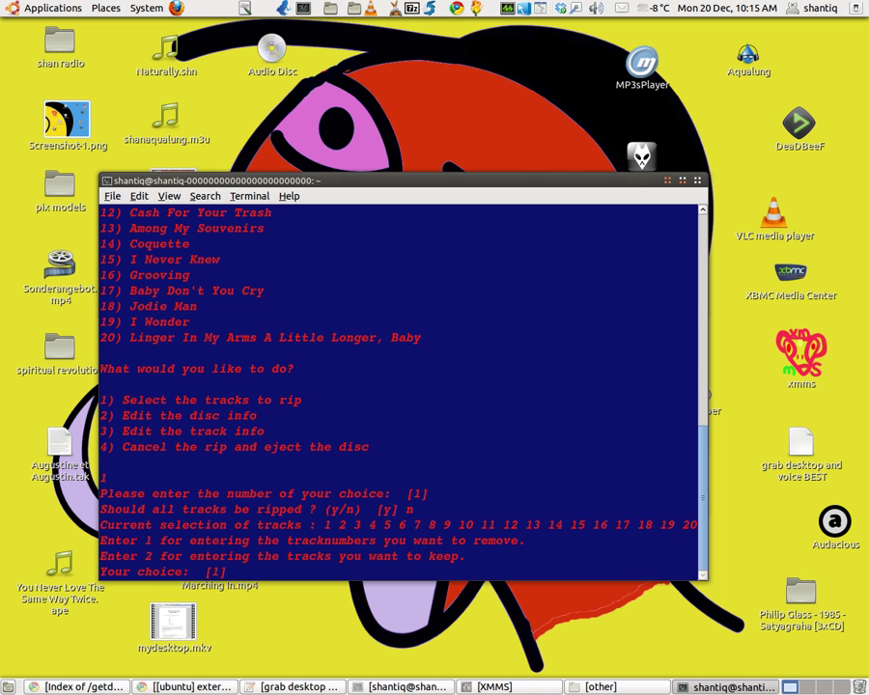
{"action": "type", "text": "2"}
{"action": "key", "text": "Return"}
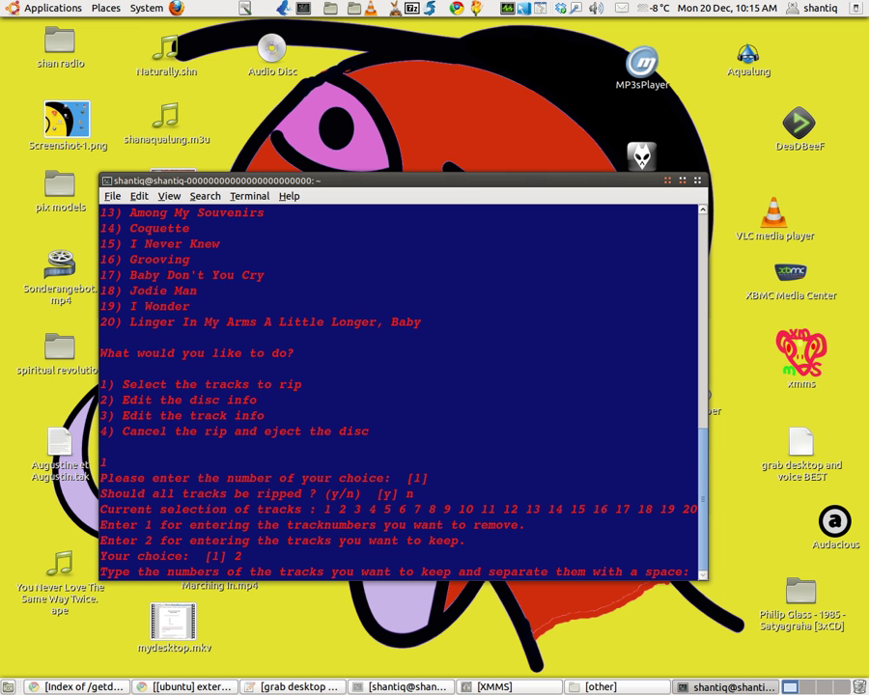
{"action": "type", "text": "1"}
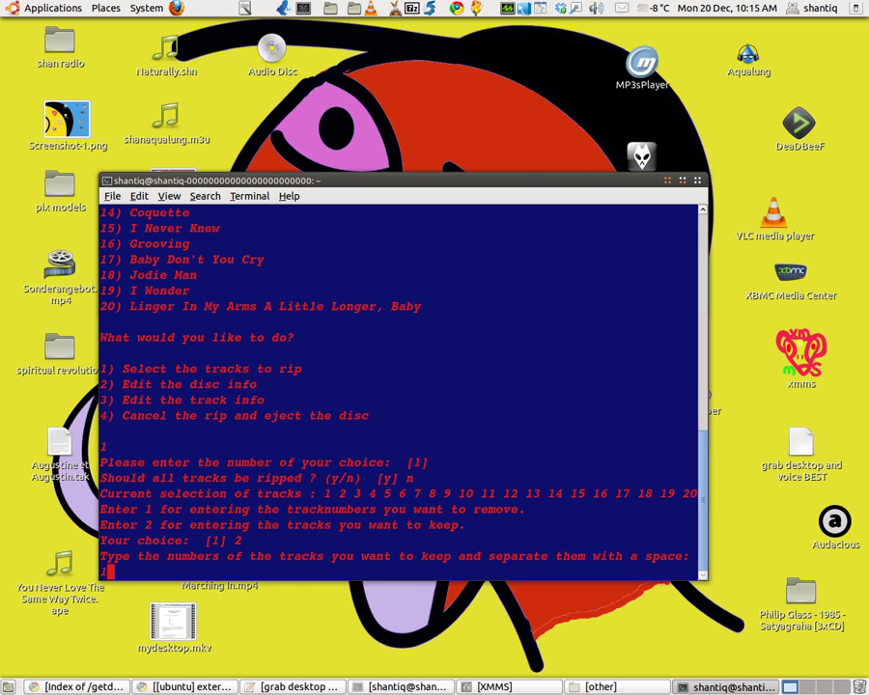
{"action": "key", "text": "Return"}
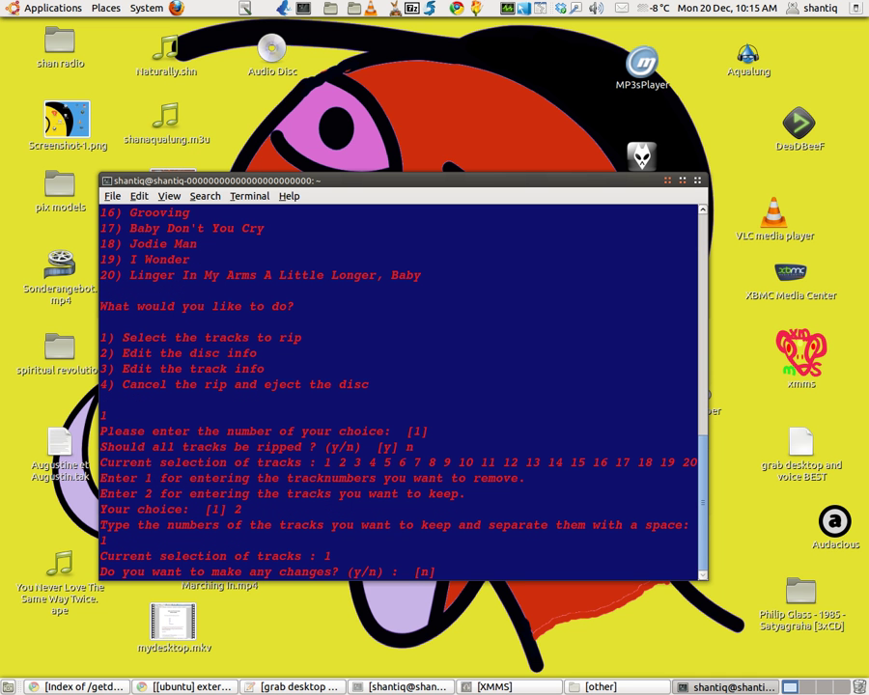
{"action": "type", "text": "n"}
{"action": "key", "text": "Return"}
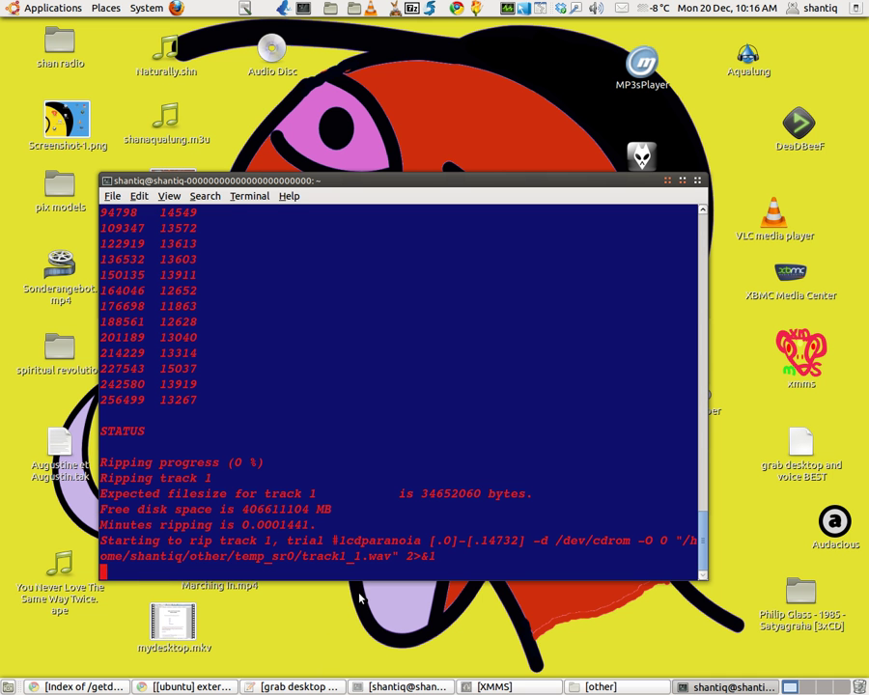
- Switch to the browser, show forum post #26 on external encoding in rubyripper, and download the ape (named mac) codec from convert.pdf
{"action": "left_click", "coordinate": [194, 687]}
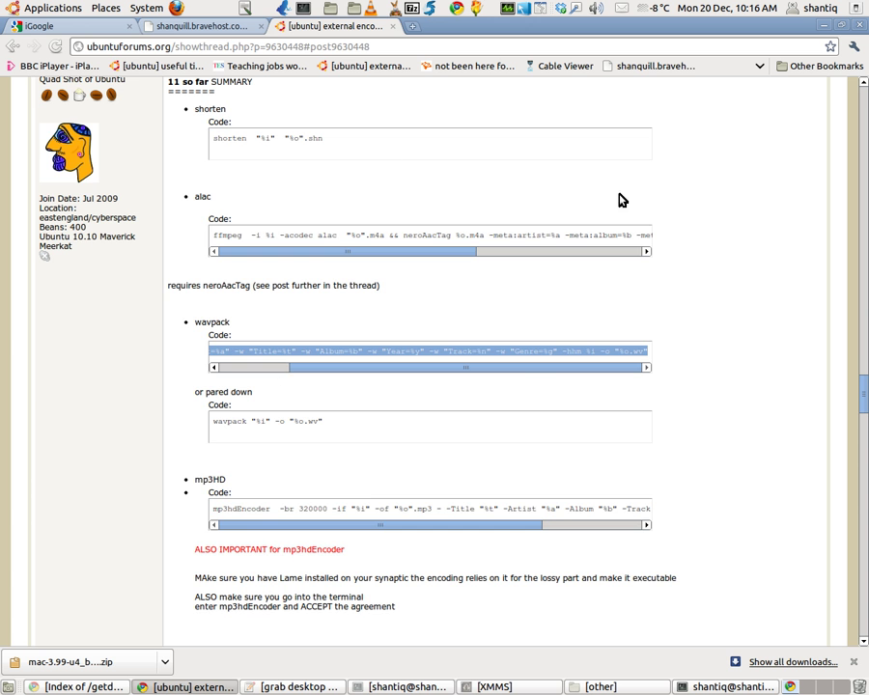
{"action": "scroll", "coordinate": [704, 398], "scroll_direction": "up", "scroll_amount": 3}
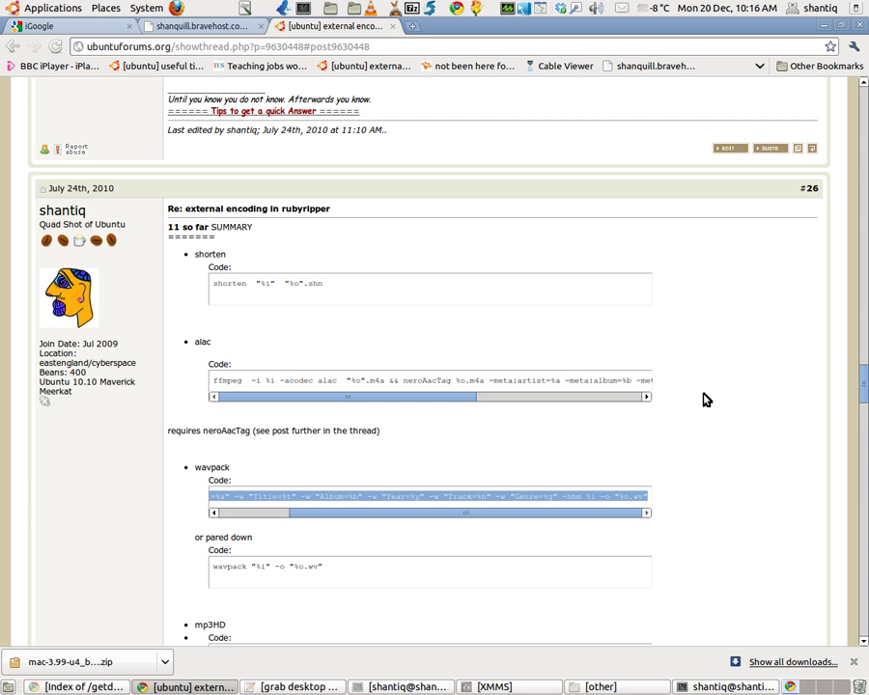
{"action": "left_click", "coordinate": [221, 32]}
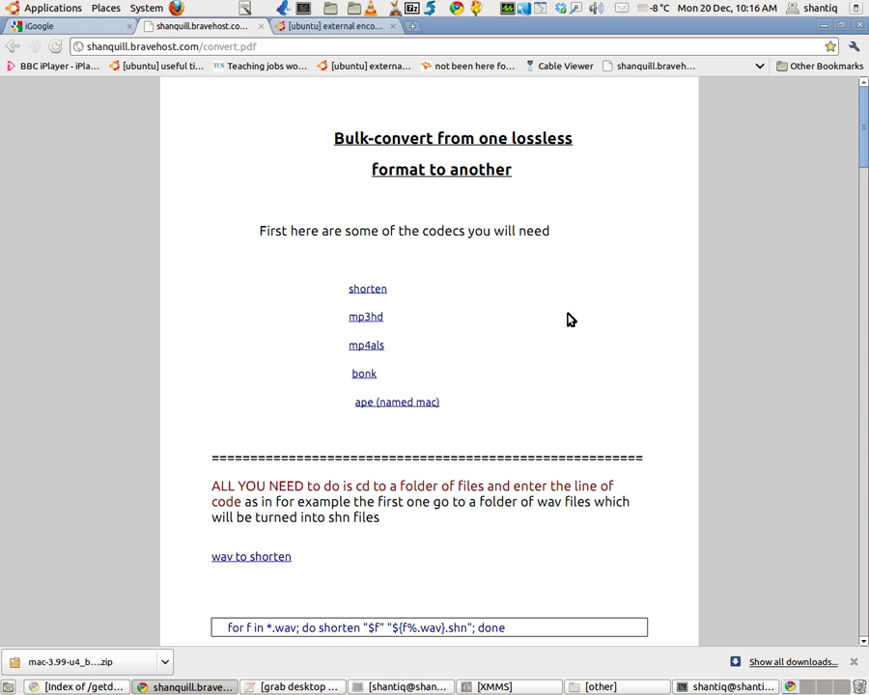
{"action": "scroll", "coordinate": [568, 319], "scroll_direction": "down", "scroll_amount": 2}
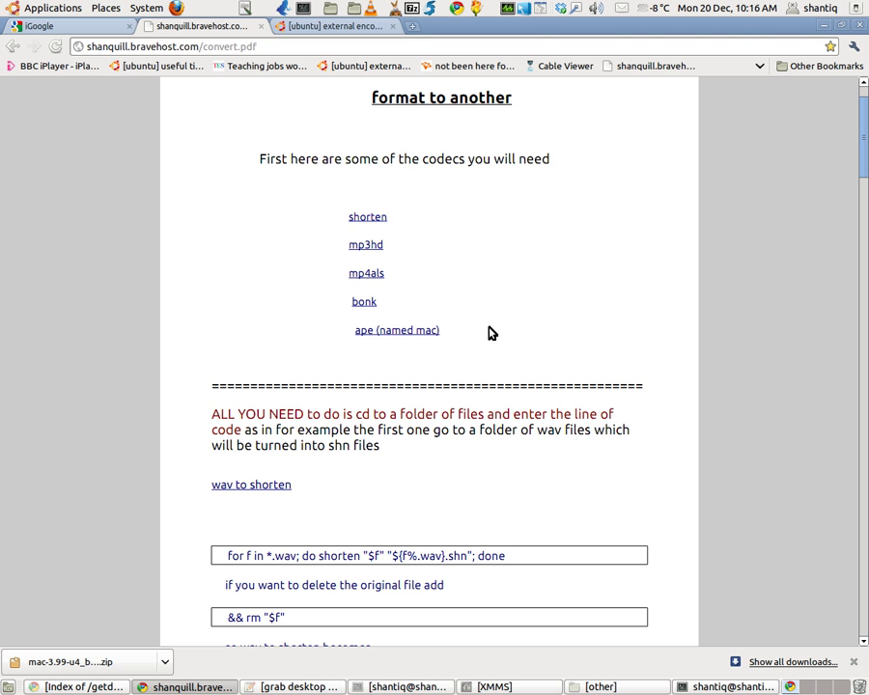
{"action": "left_click", "coordinate": [396, 333]}
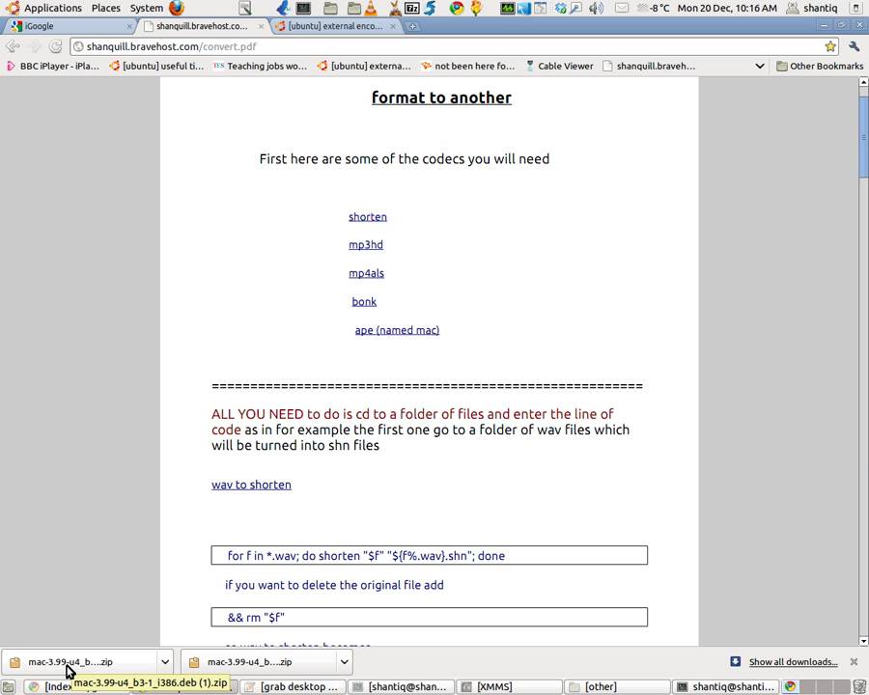
- Download the shorten codec from convert.pdf, and show post #26's instructions for moving a codec to /usr/bin and making it executable
{"action": "left_click", "coordinate": [368, 219]}
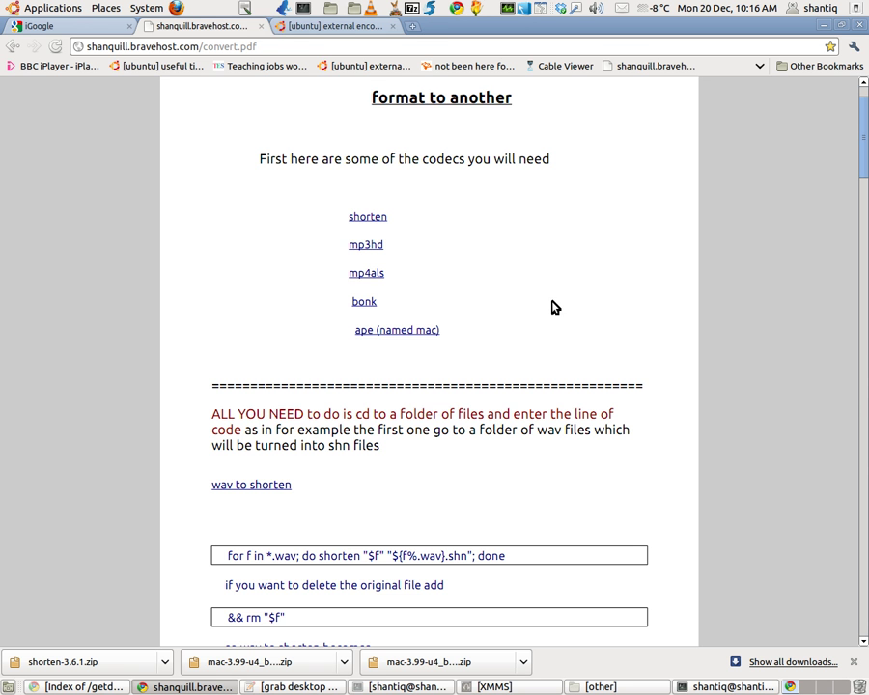
{"action": "left_click", "coordinate": [338, 29]}
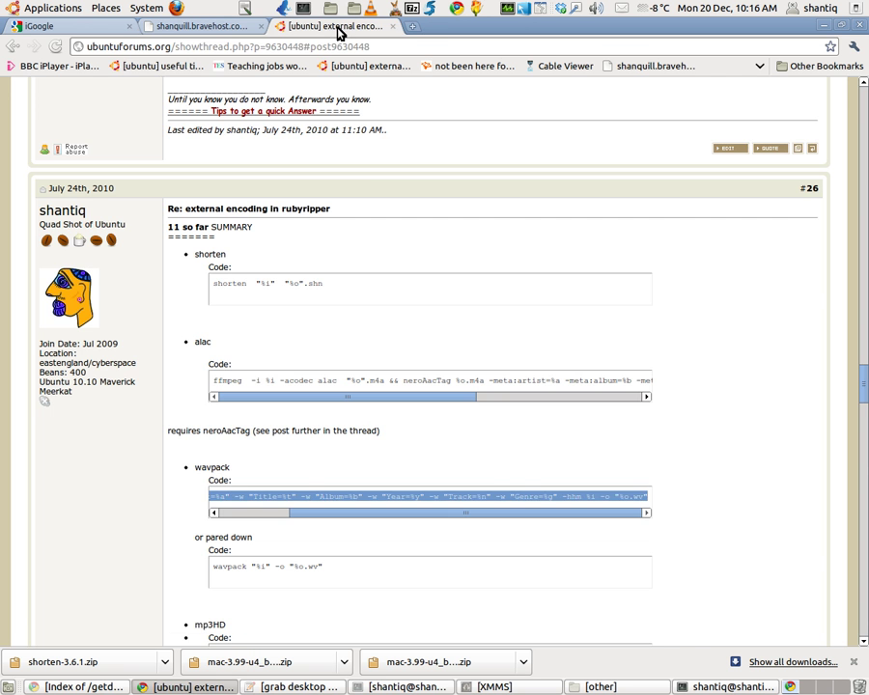
{"action": "scroll", "coordinate": [709, 363], "scroll_direction": "down", "scroll_amount": 8}
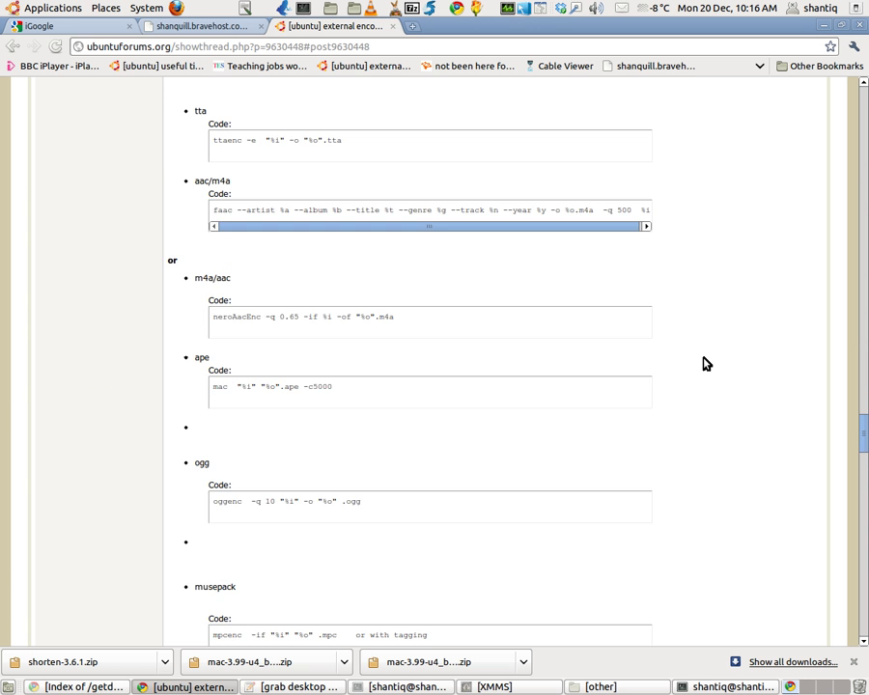
{"action": "scroll", "coordinate": [705, 363], "scroll_direction": "down", "scroll_amount": 8}
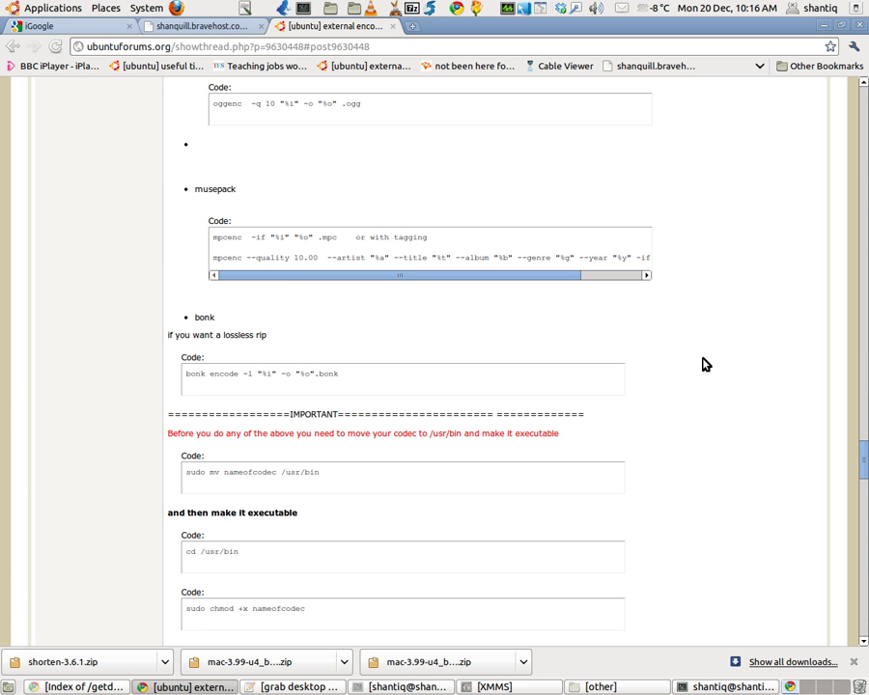
{"action": "scroll", "coordinate": [706, 363], "scroll_direction": "down", "scroll_amount": 5}
{"action": "scroll", "coordinate": [706, 363], "scroll_direction": "up", "scroll_amount": 2}
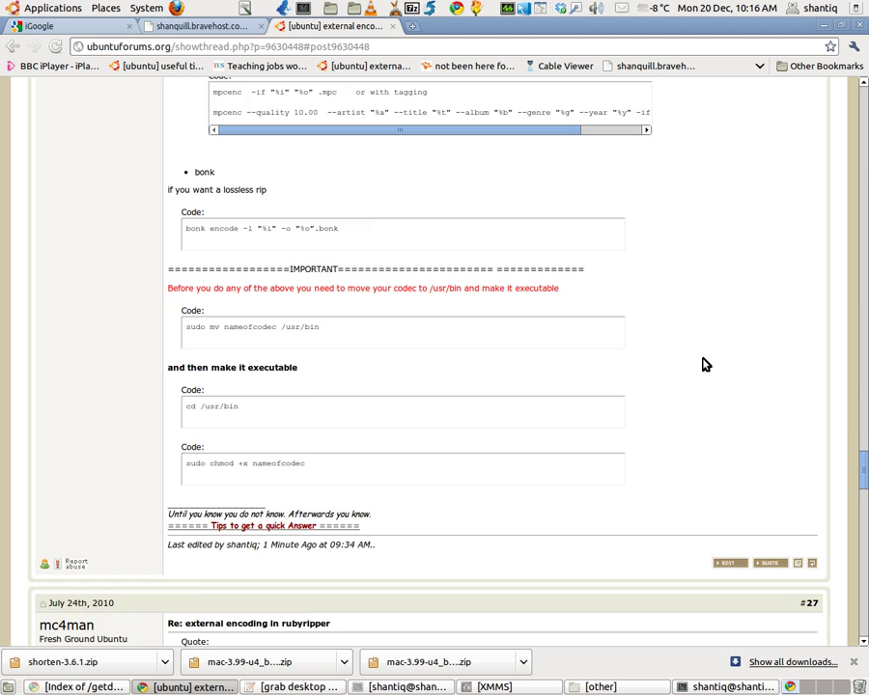
{"action": "scroll", "coordinate": [702, 364], "scroll_direction": "up", "scroll_amount": 2}
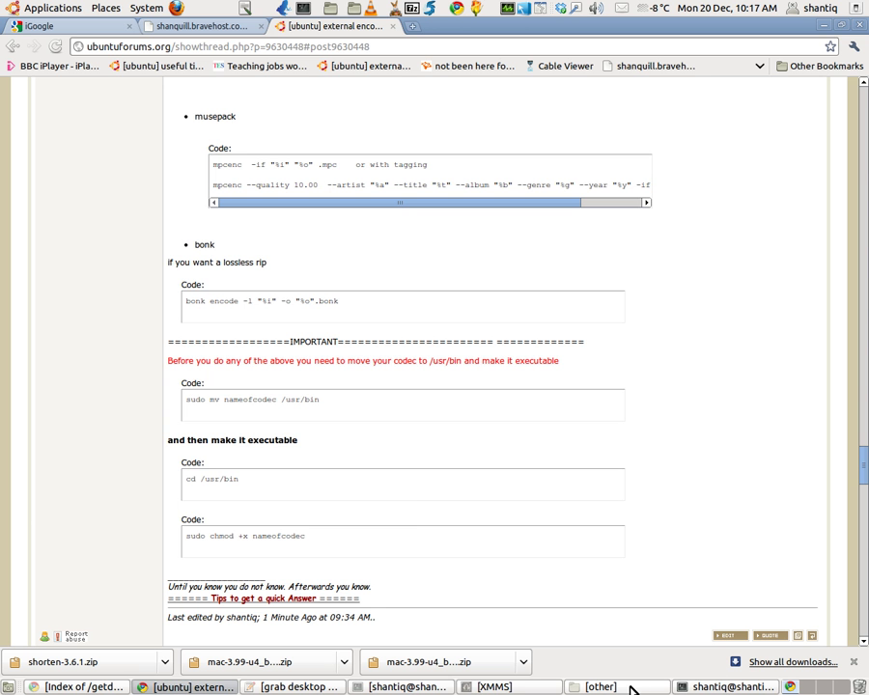
- Check the rip of track 1 in the terminal, and return to the beginning of the encoder command list in forum post #26
{"action": "left_click", "coordinate": [729, 687]}
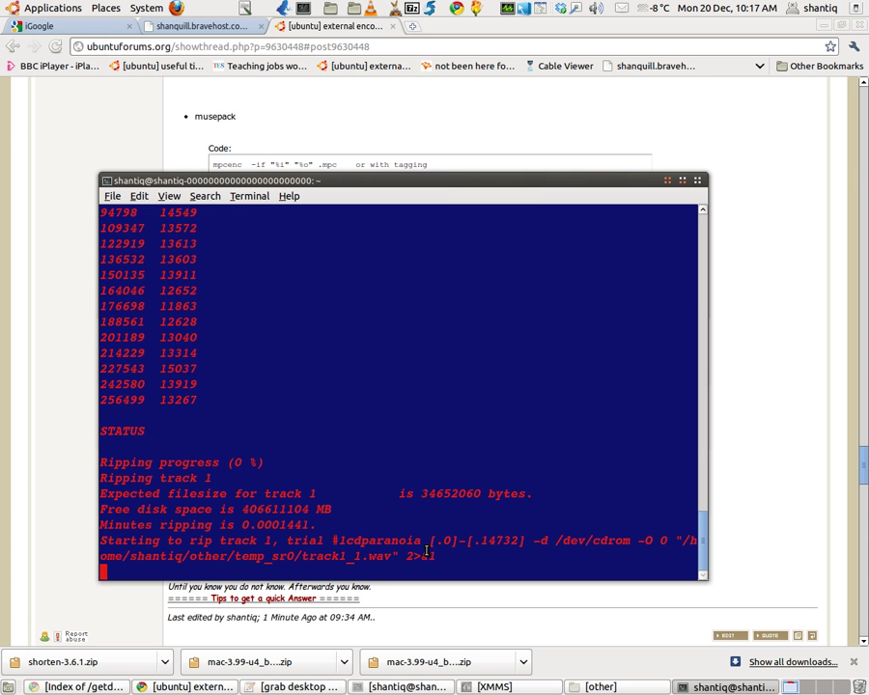
{"action": "left_click", "coordinate": [789, 387]}
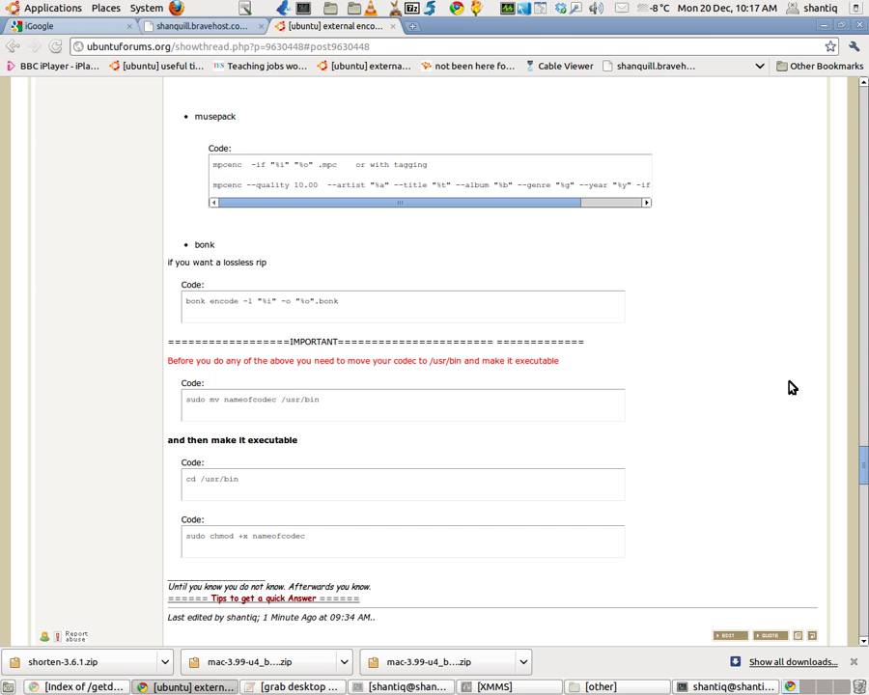
{"action": "scroll", "coordinate": [756, 410], "scroll_direction": "up", "scroll_amount": 5}
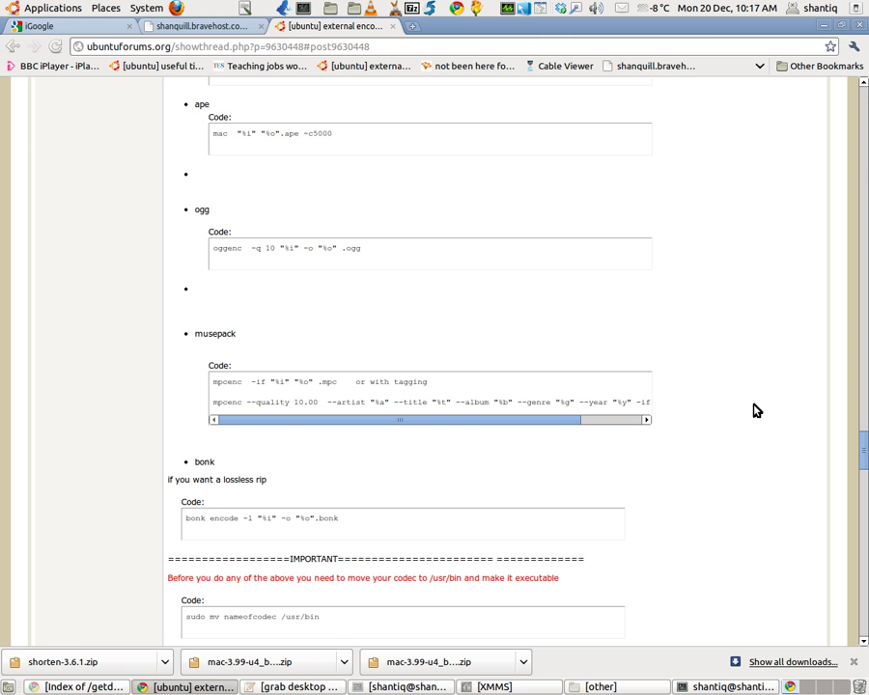
{"action": "scroll", "coordinate": [756, 411], "scroll_direction": "up", "scroll_amount": 8}
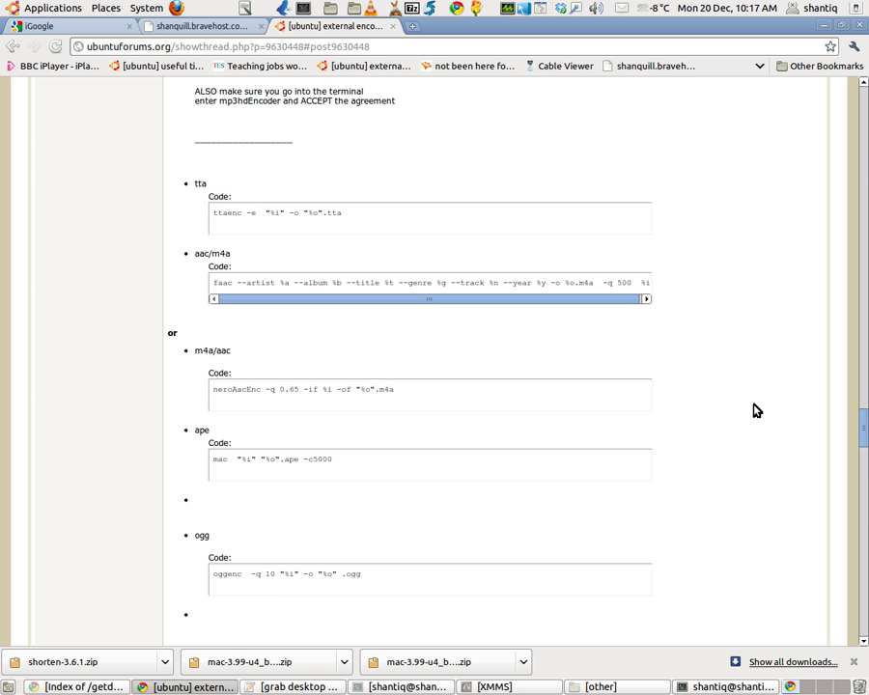
{"action": "scroll", "coordinate": [756, 410], "scroll_direction": "up", "scroll_amount": 5}
{"action": "scroll", "coordinate": [756, 410], "scroll_direction": "up", "scroll_amount": 3}
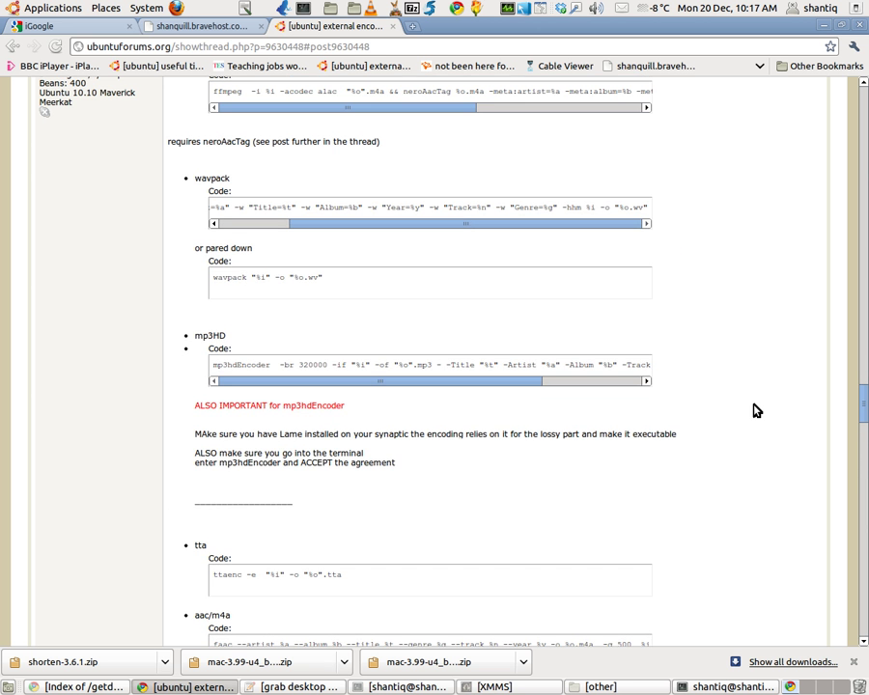
{"action": "scroll", "coordinate": [756, 410], "scroll_direction": "up", "scroll_amount": 2}
{"action": "scroll", "coordinate": [756, 411], "scroll_direction": "up", "scroll_amount": 3}
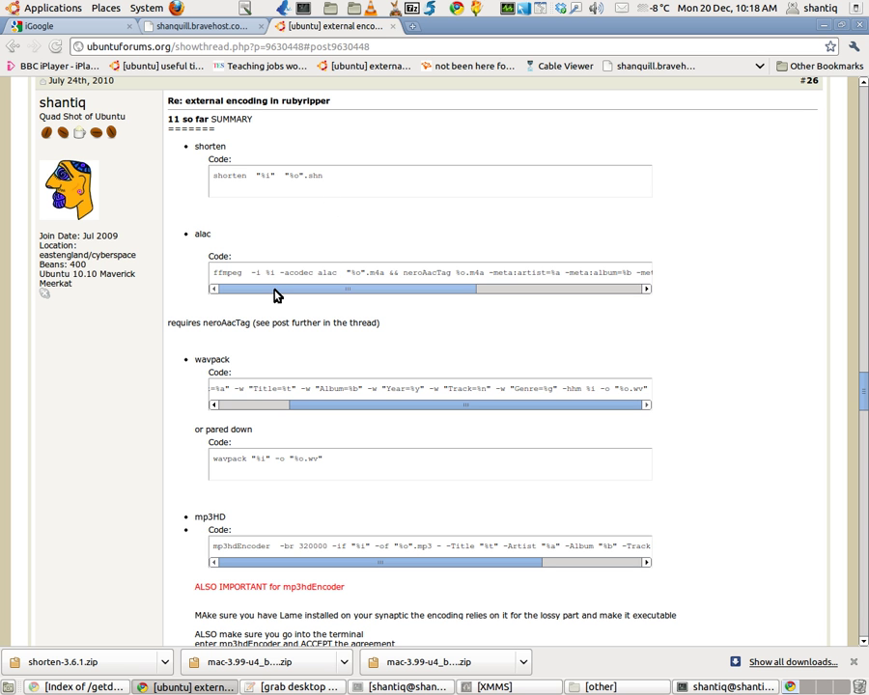
- Examine the encoder commands in post #26 from alac through wavpack, mp3HD, tta, aac, ape, ogg and musepack to bonk
{"action": "left_click_drag", "start_coordinate": [271, 296], "coordinate": [240, 297]}
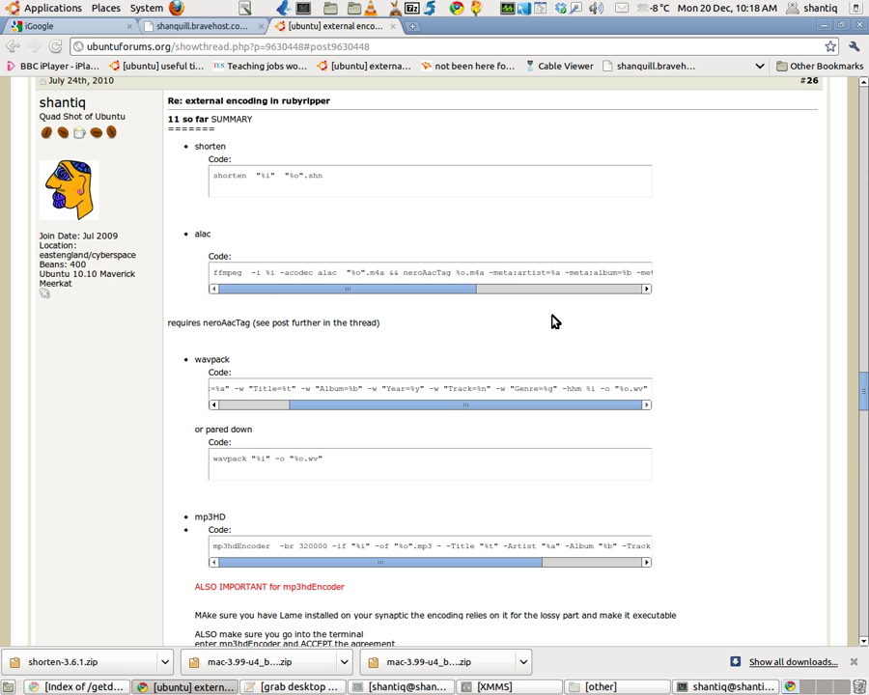
{"action": "scroll", "coordinate": [691, 324], "scroll_direction": "down", "scroll_amount": 4}
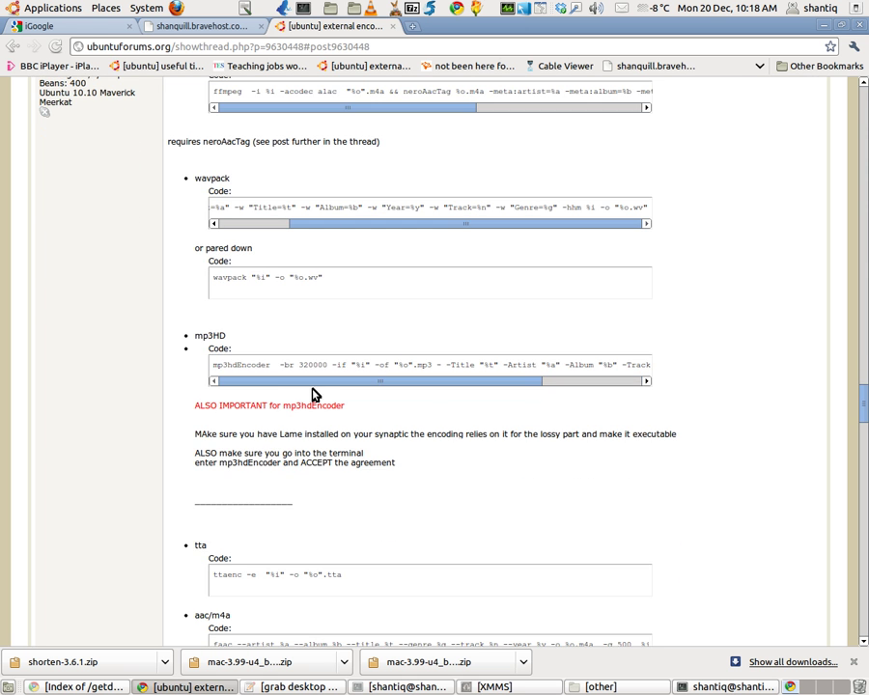
{"action": "scroll", "coordinate": [714, 381], "scroll_direction": "down", "scroll_amount": 4}
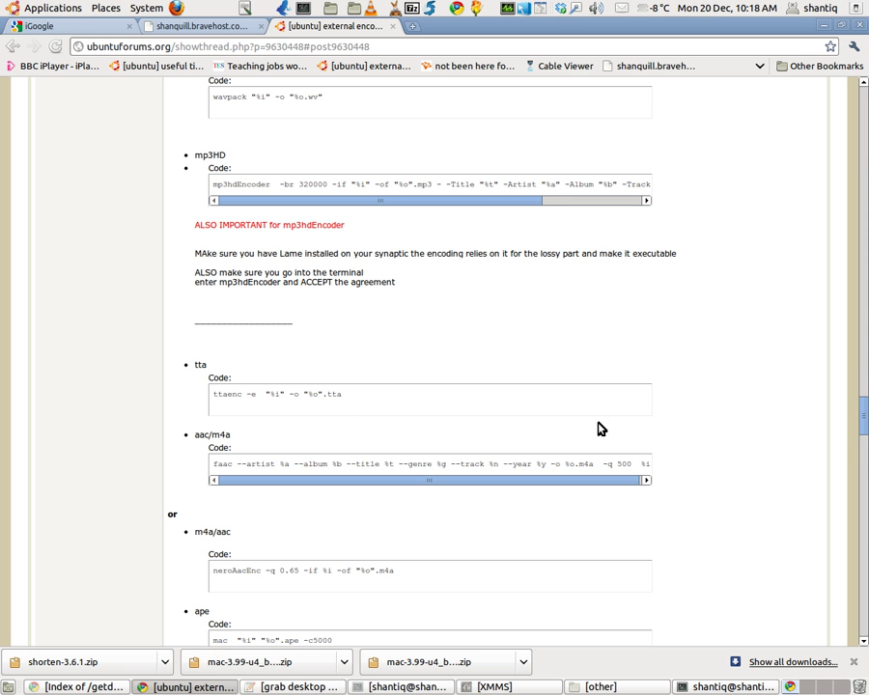
{"action": "scroll", "coordinate": [731, 422], "scroll_direction": "down", "scroll_amount": 4}
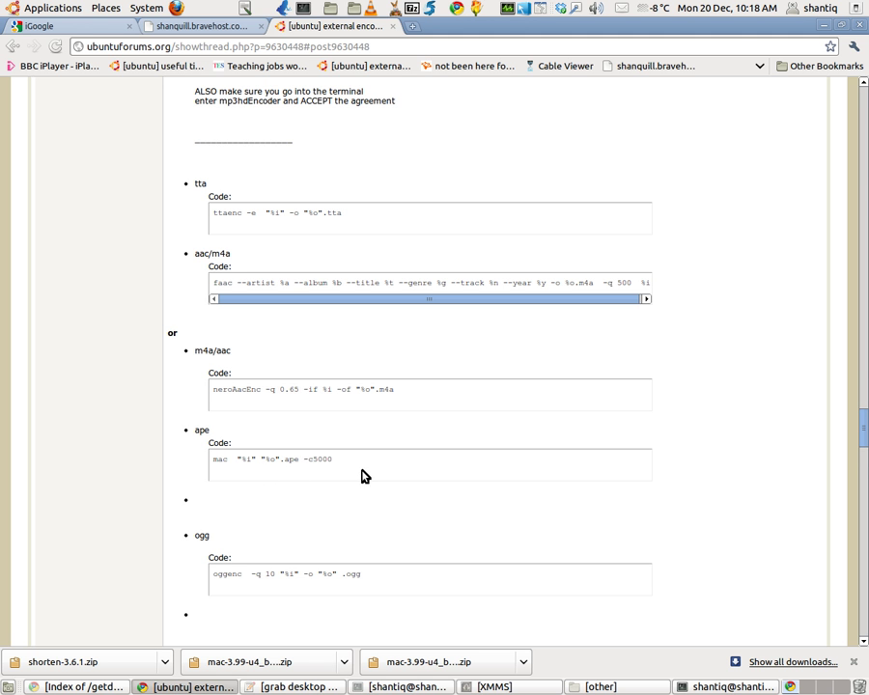
{"action": "scroll", "coordinate": [696, 358], "scroll_direction": "down", "scroll_amount": 5}
{"action": "scroll", "coordinate": [699, 360], "scroll_direction": "up", "scroll_amount": 3}
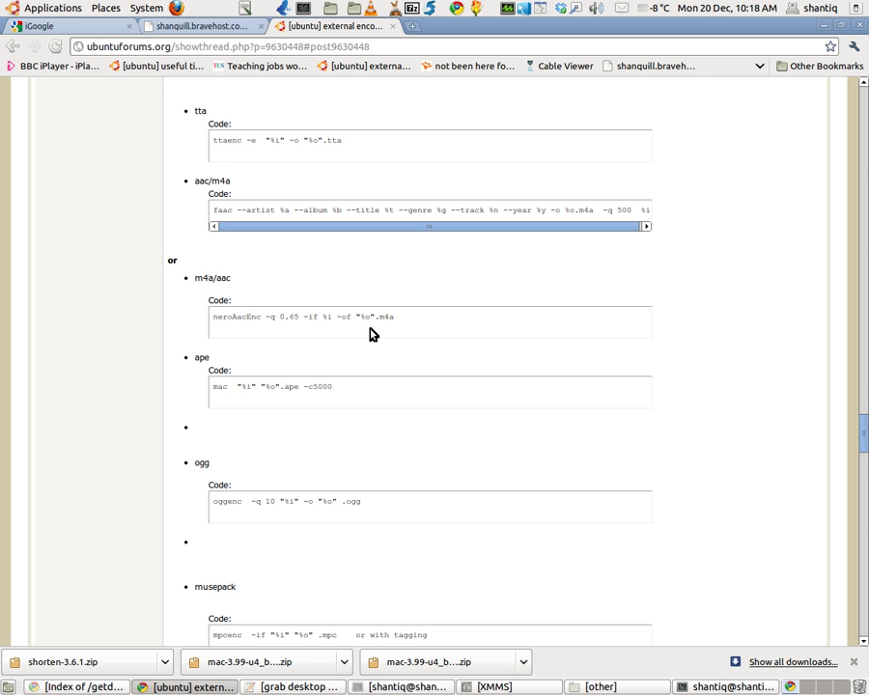
{"action": "scroll", "coordinate": [752, 342], "scroll_direction": "down", "scroll_amount": 4}
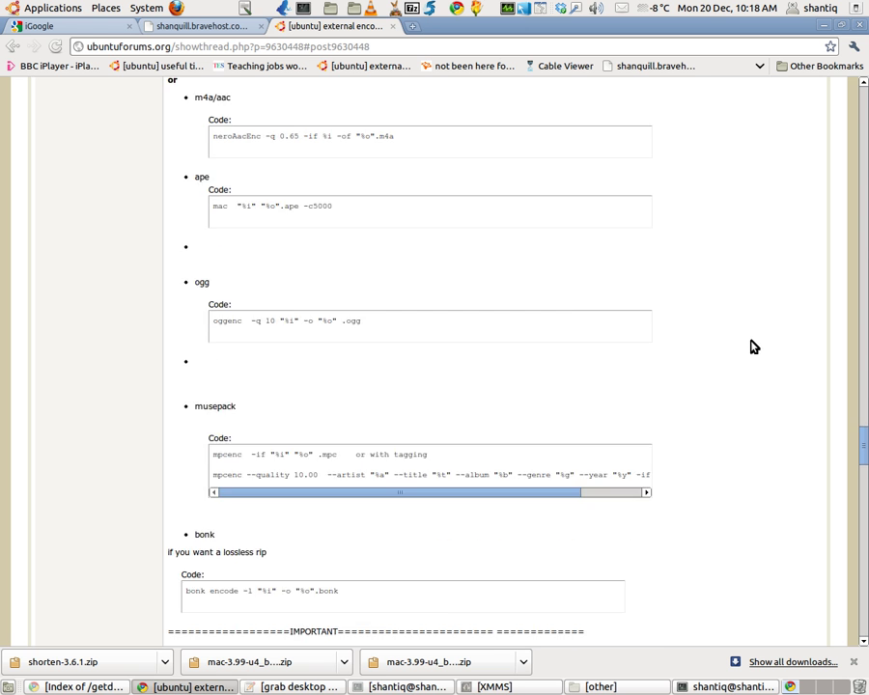
{"action": "scroll", "coordinate": [754, 347], "scroll_direction": "down", "scroll_amount": 1}
{"action": "scroll", "coordinate": [752, 347], "scroll_direction": "down", "scroll_amount": 4}
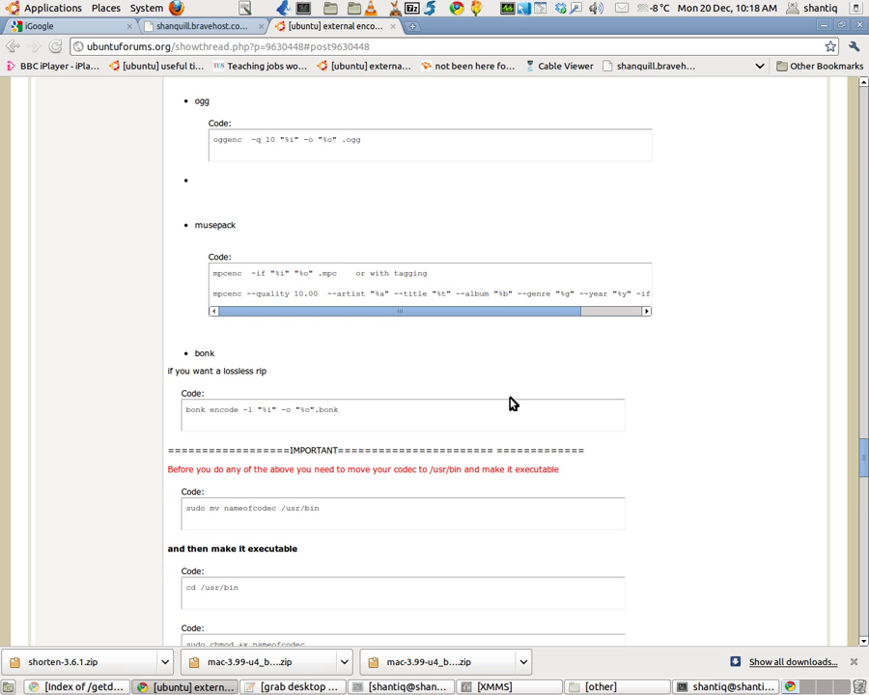
- Check the rip in the terminal again, and review post #26's codec installation commands and its encoder commands back to shorten
{"action": "left_click", "coordinate": [728, 688]}
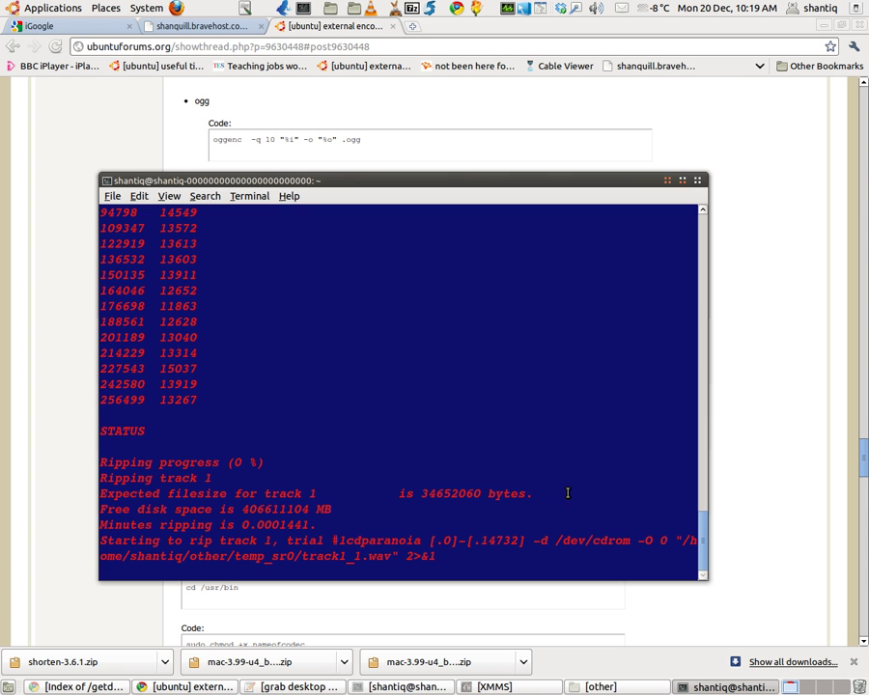
{"action": "left_click", "coordinate": [753, 377]}
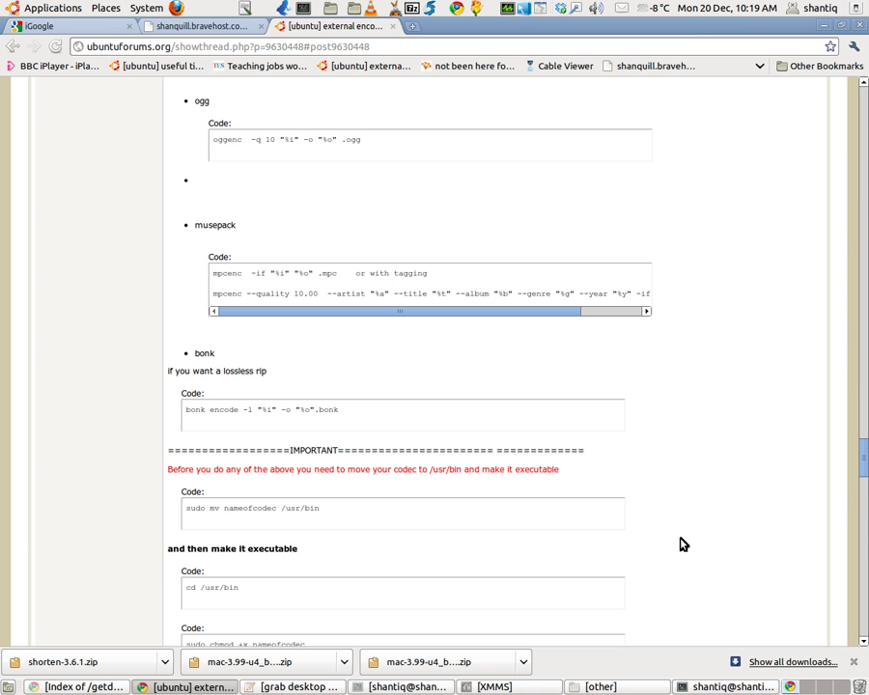
{"action": "scroll", "coordinate": [676, 501], "scroll_direction": "down", "scroll_amount": 5}
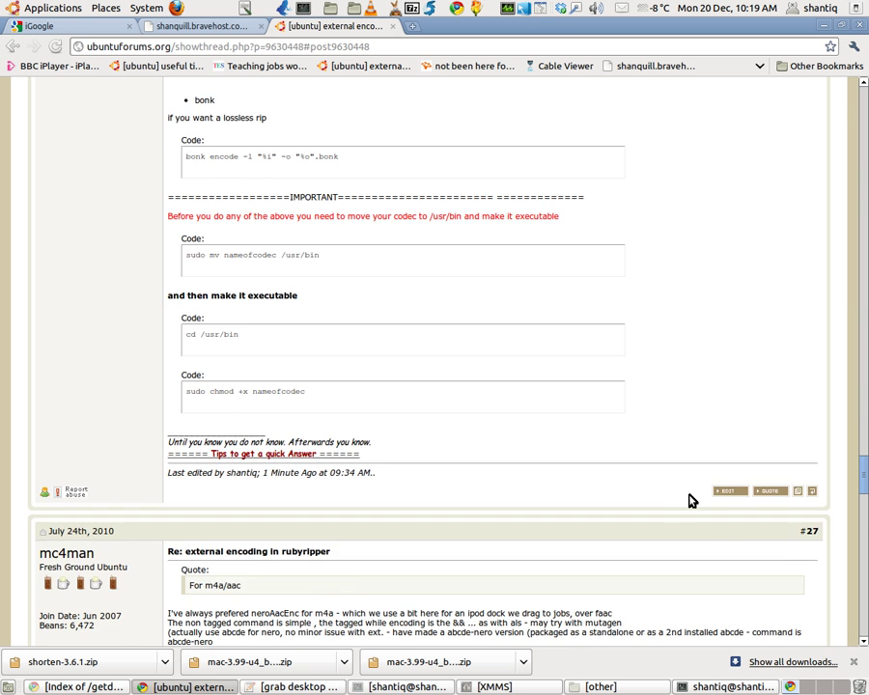
{"action": "scroll", "coordinate": [681, 500], "scroll_direction": "up", "scroll_amount": 2}
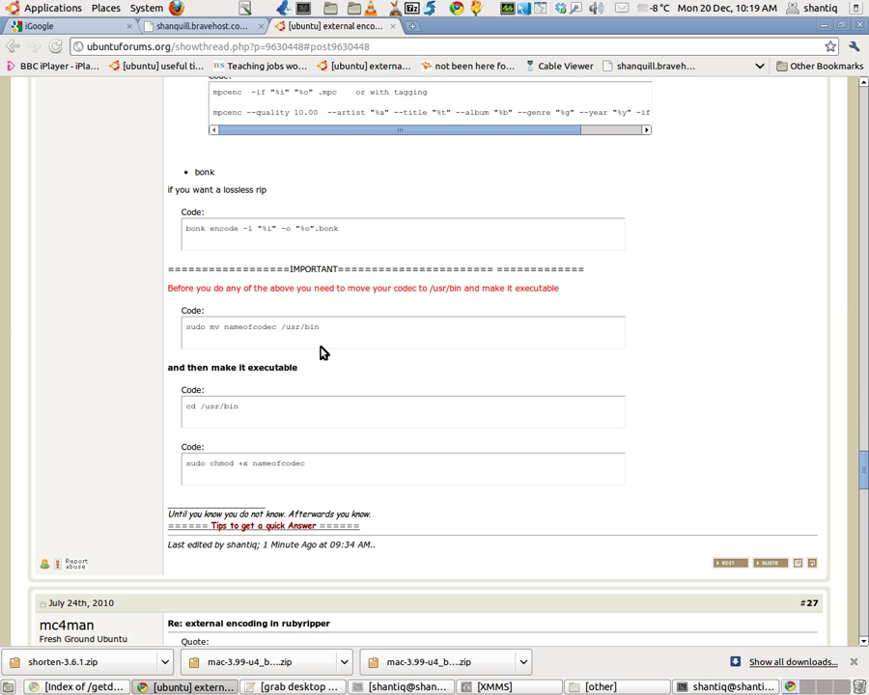
{"action": "scroll", "coordinate": [657, 358], "scroll_direction": "up", "scroll_amount": 10}
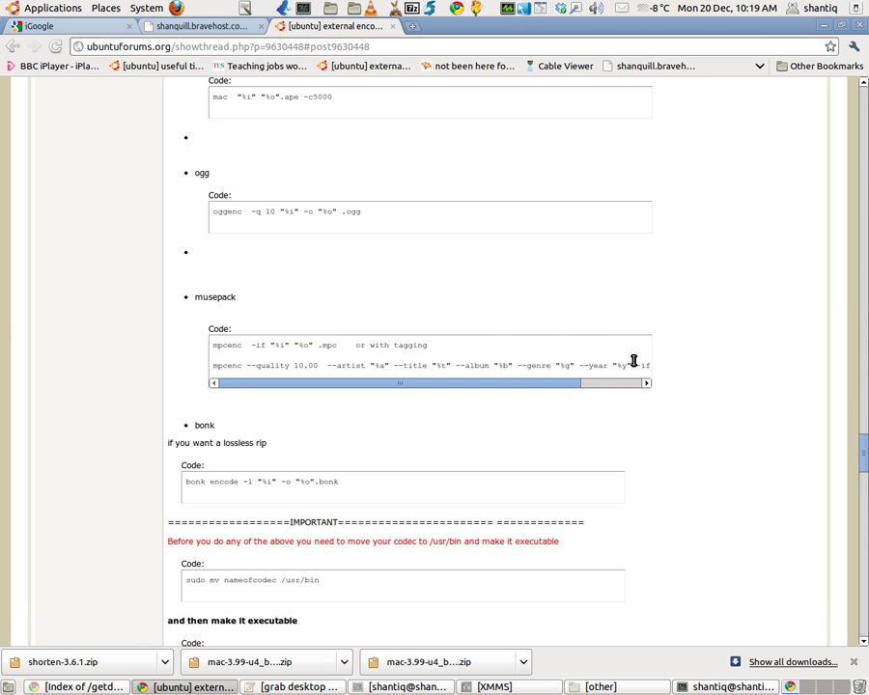
{"action": "scroll", "coordinate": [635, 364], "scroll_direction": "up", "scroll_amount": 14}
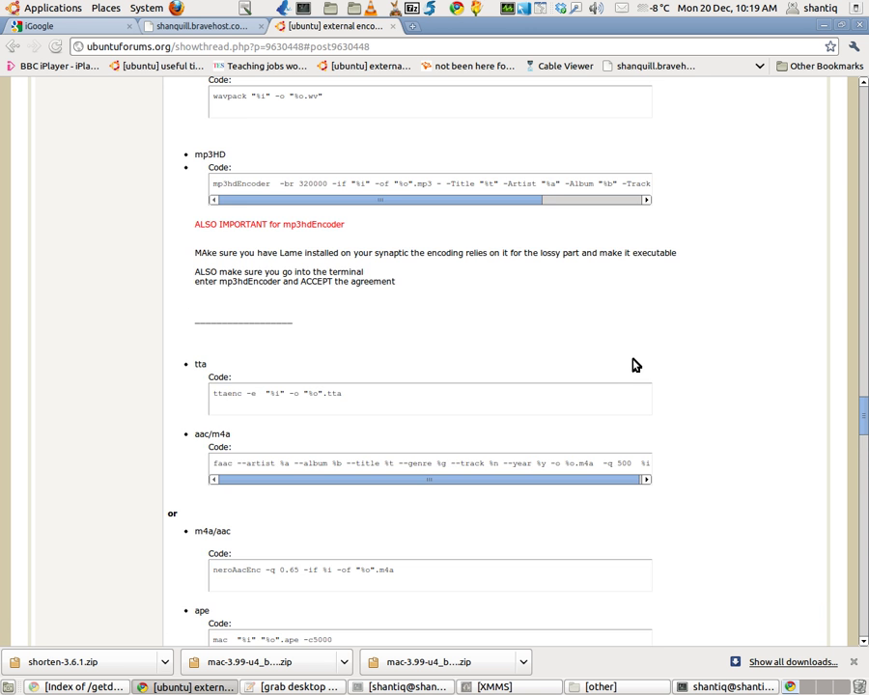
{"action": "scroll", "coordinate": [635, 364], "scroll_direction": "up", "scroll_amount": 1}
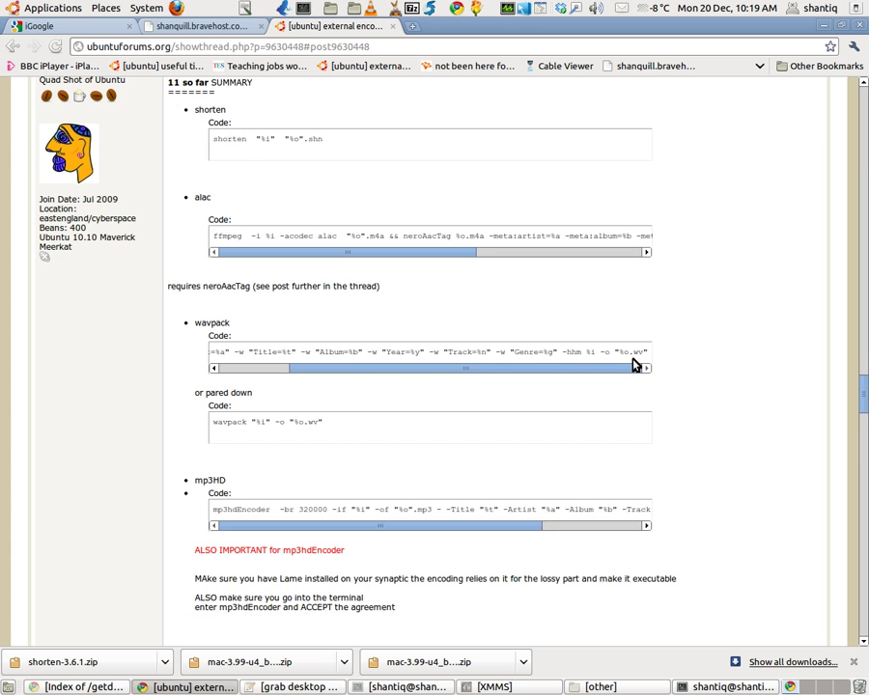
{"action": "scroll", "coordinate": [635, 364], "scroll_direction": "up", "scroll_amount": 2}
{"action": "scroll", "coordinate": [635, 364], "scroll_direction": "down", "scroll_amount": 3}
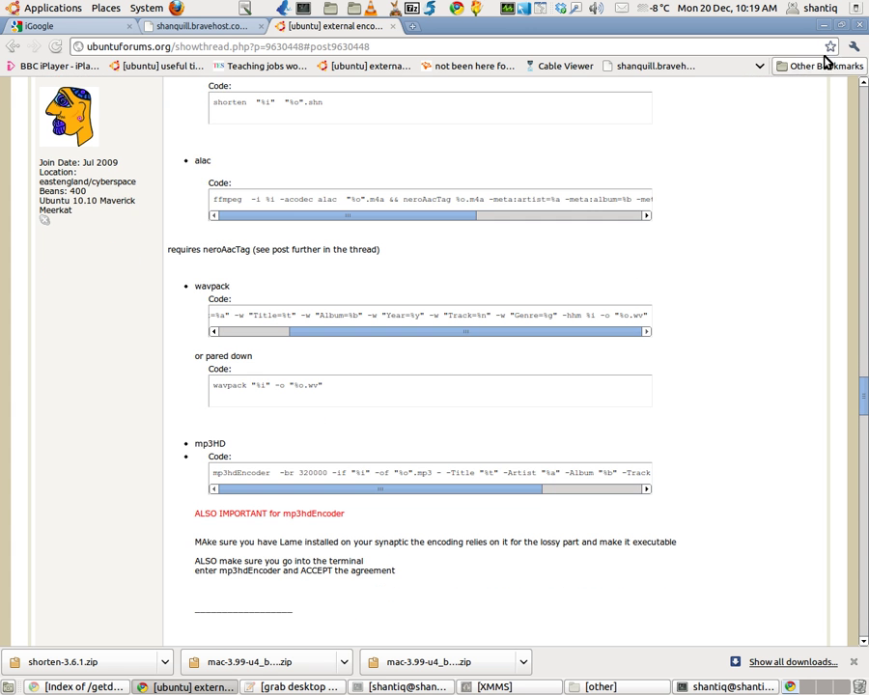
- Minimize the browser and bring up the terminal window that is encoding the desktop recording to mydesktop.mkv
{"action": "left_click", "coordinate": [824, 27]}
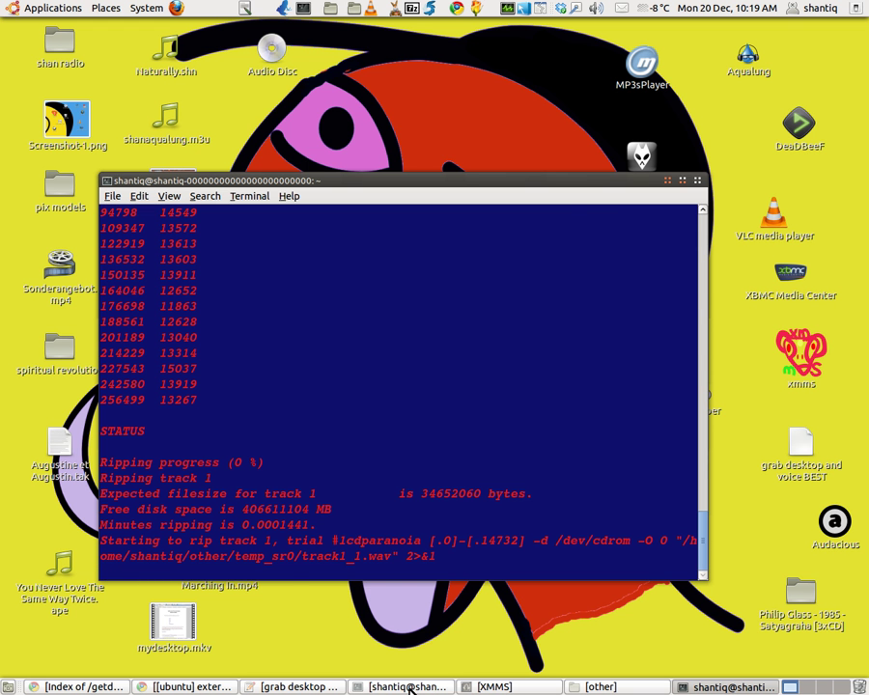
{"action": "left_click", "coordinate": [409, 687]}
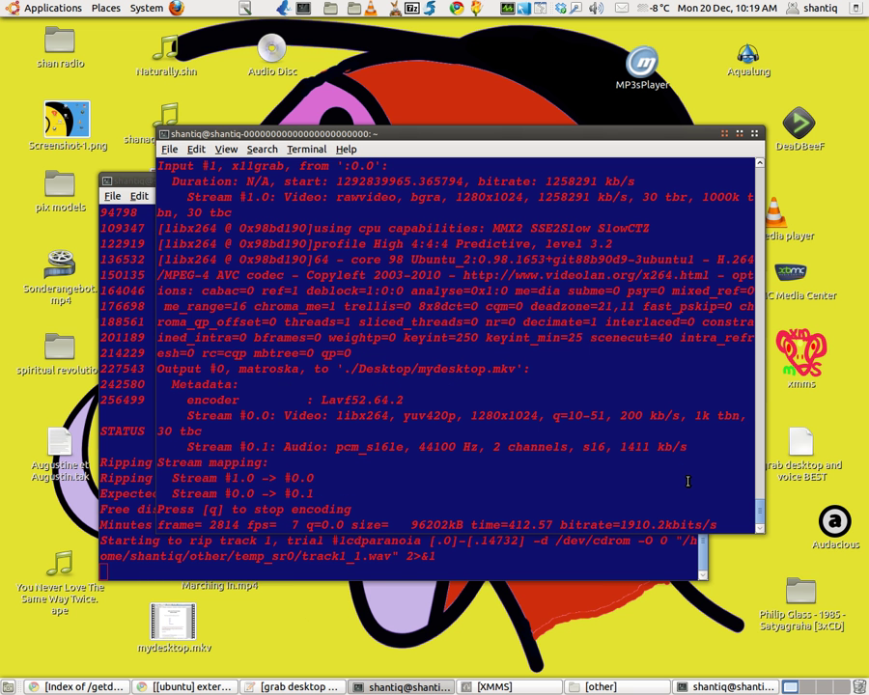